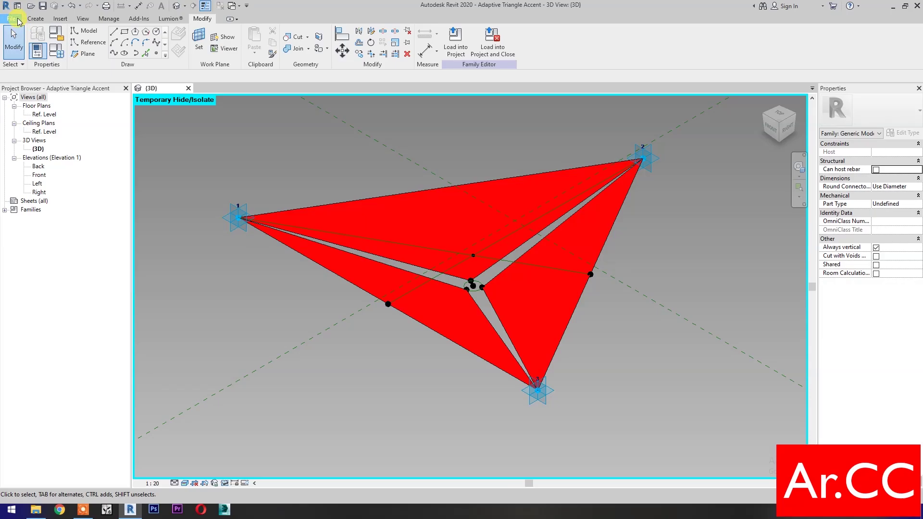
# Create a new family from the Metric Generic Model Adaptive.rft template
pyautogui.click(11, 18)
pyautogui.moveTo(43, 62)
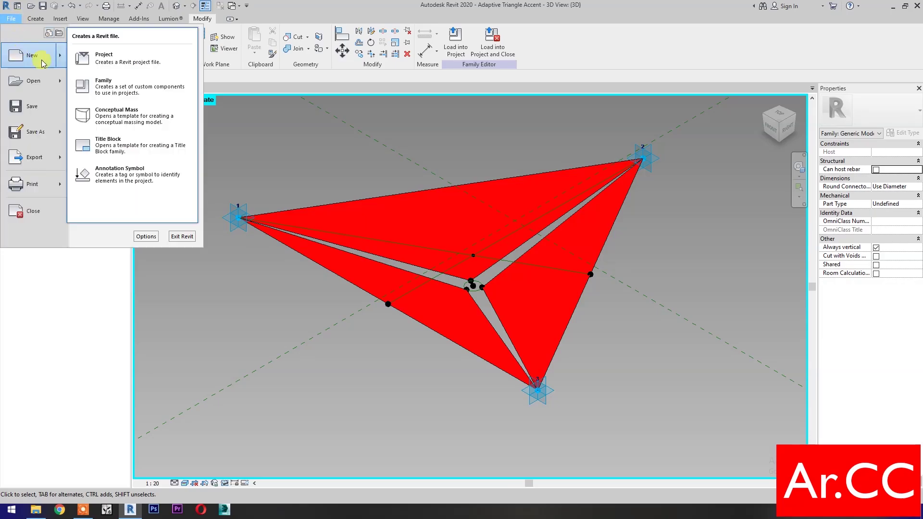
pyautogui.click(111, 86)
pyautogui.scroll(-3, 524, 298)
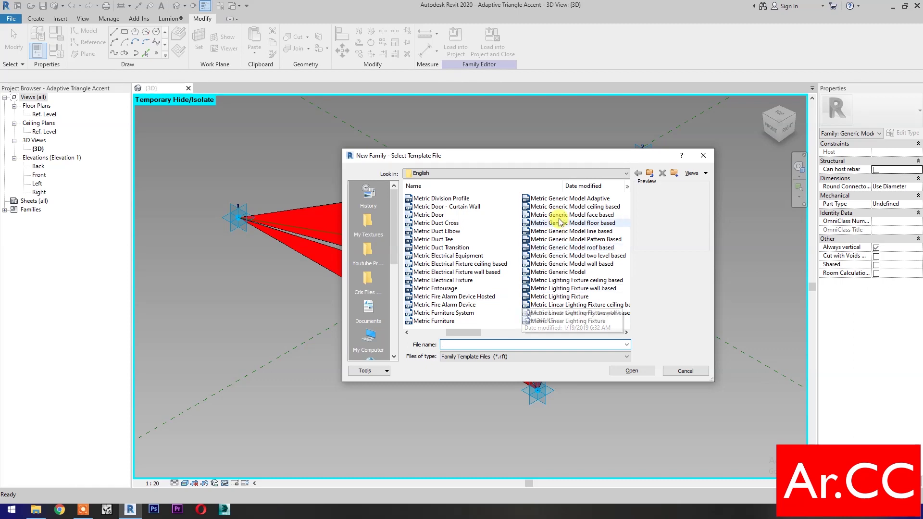
pyautogui.click(560, 199)
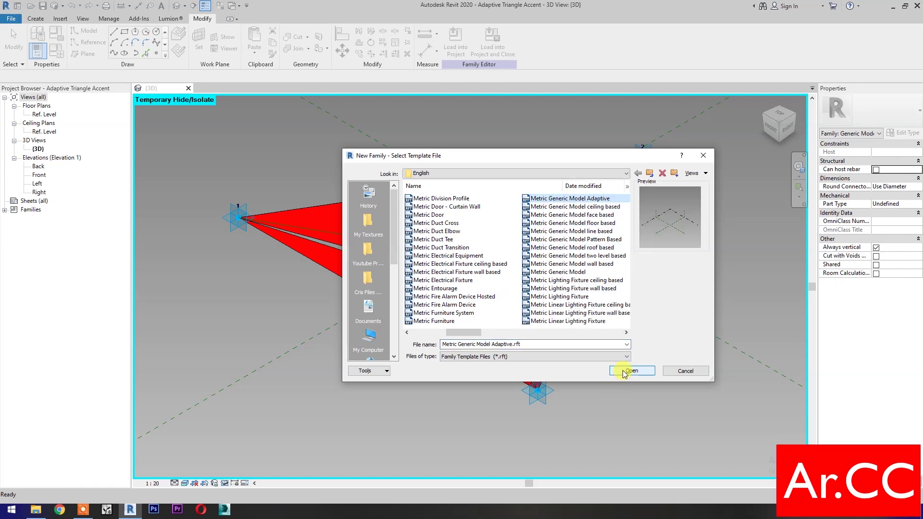
pyautogui.click(624, 373)
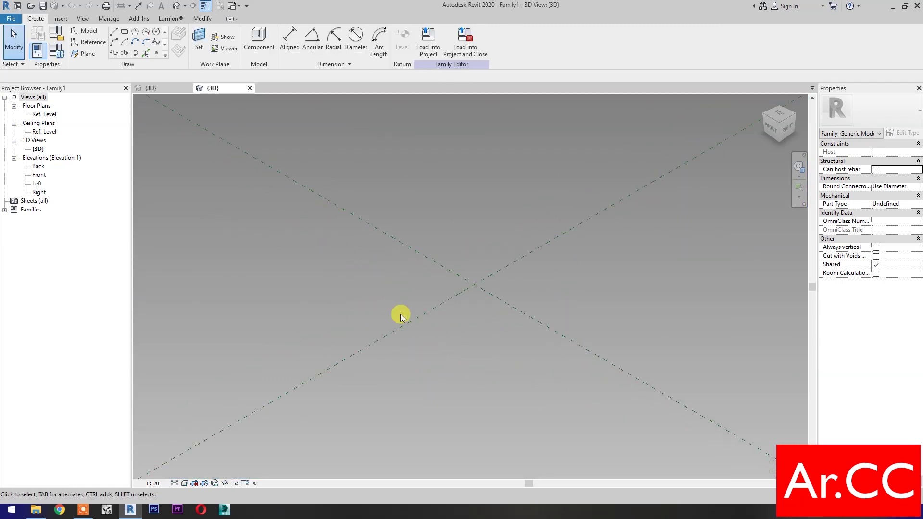
# Place four reference points: left, right and below the centre, plus one at the upper left
pyautogui.click(157, 54)
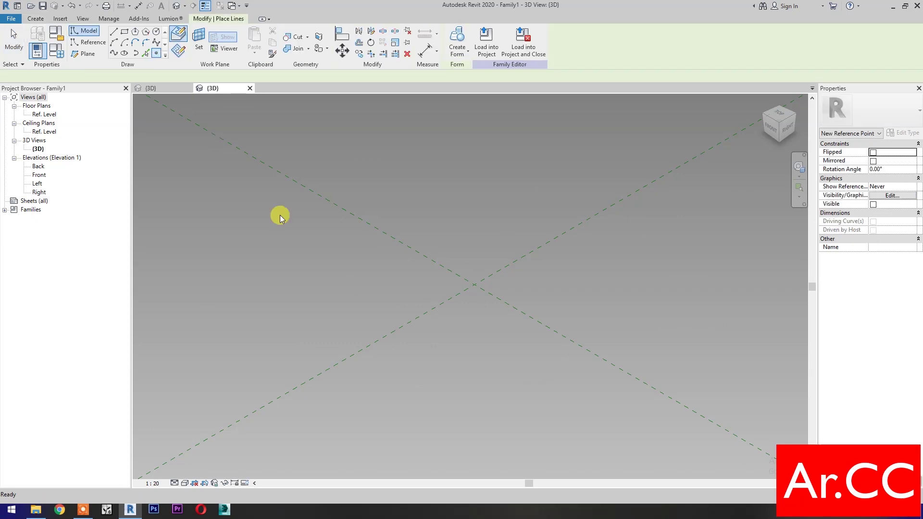
pyautogui.click(403, 277)
pyautogui.click(510, 263)
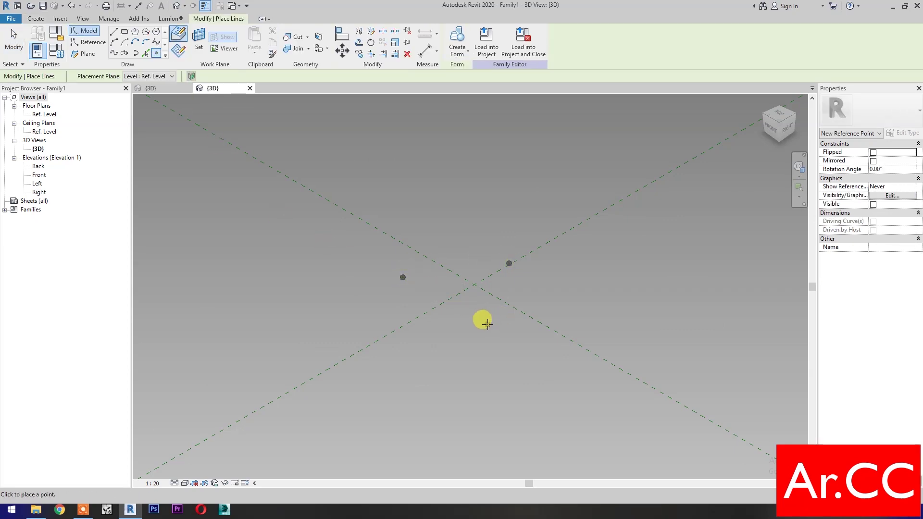
pyautogui.click(487, 324)
pyautogui.click(308, 233)
pyautogui.press('Escape')
pyautogui.press('Escape')
# Make the three central reference points adaptive points 1, 2 and 3
pyautogui.moveTo(389, 382); pyautogui.dragTo(538, 232)
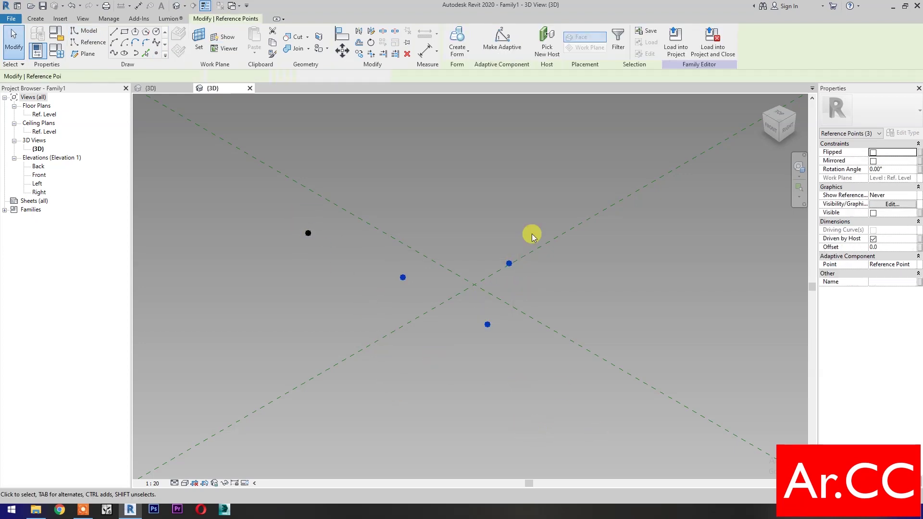
pyautogui.click(502, 41)
pyautogui.click(350, 278)
pyautogui.click(353, 265)
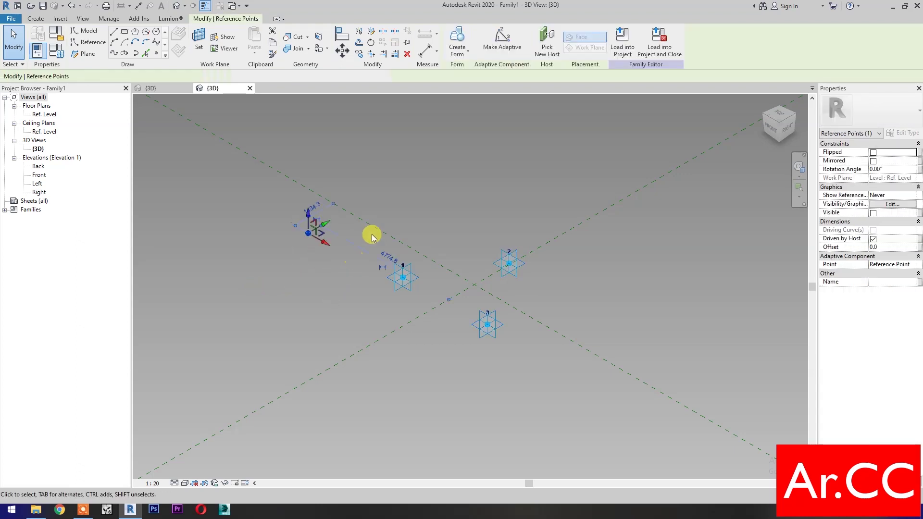
# Make the upper-left point adaptive point 4 and raise it upward
pyautogui.press('m')
pyautogui.press('a')
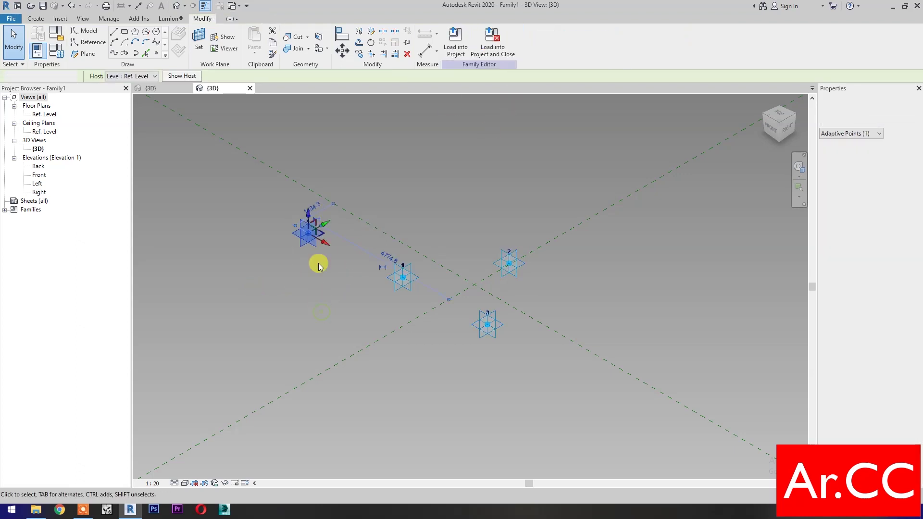
pyautogui.moveTo(309, 212); pyautogui.dragTo(315, 144)
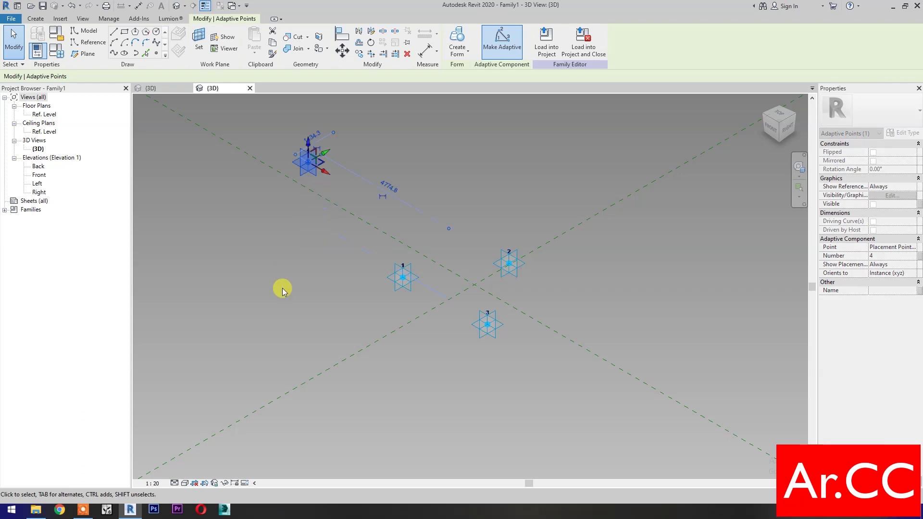
# Join points 1 and 4 with a spline set as a reference line
pyautogui.moveTo(266, 119); pyautogui.dragTo(412, 332)
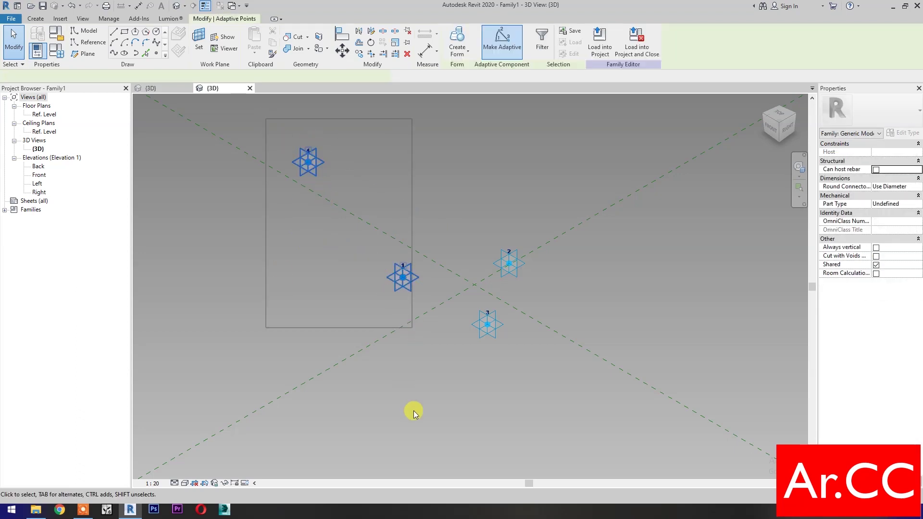
pyautogui.click(113, 54)
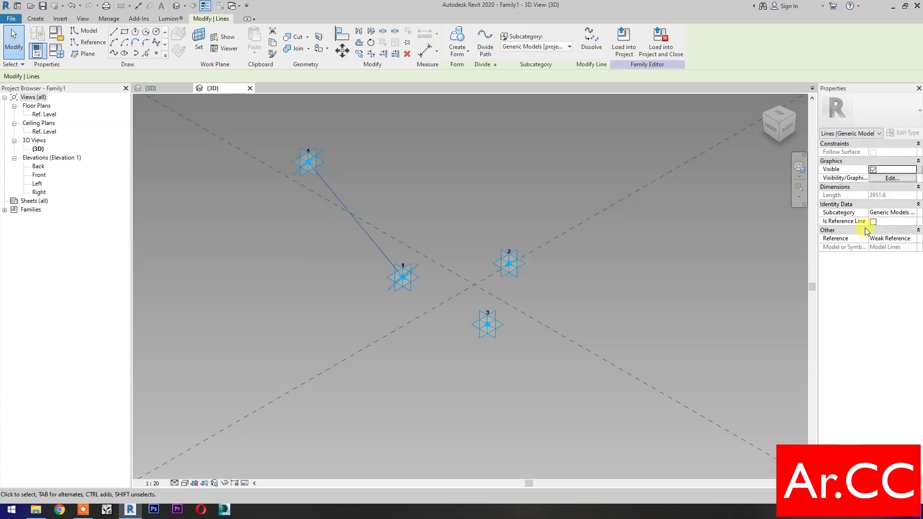
pyautogui.click(872, 224)
pyautogui.press('d')
pyautogui.press('i')
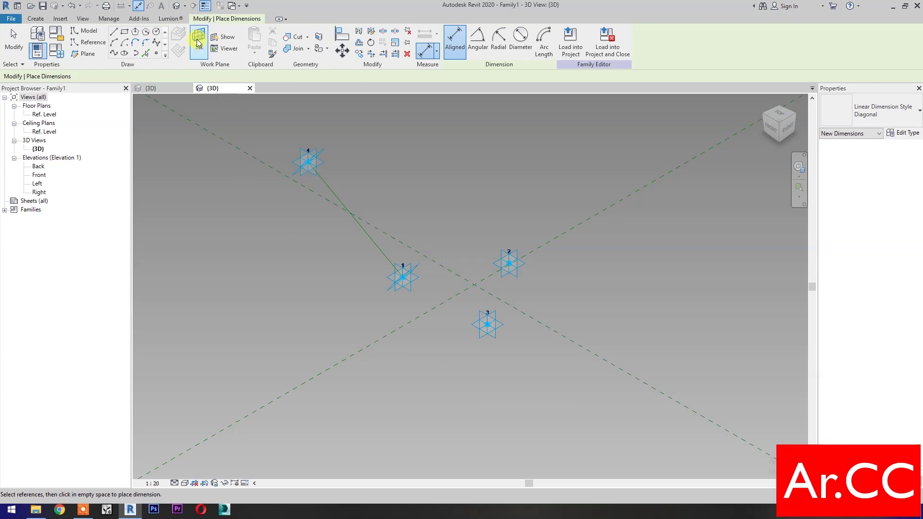
# Place an aligned dimension from point 4 to point 1 beside the reference line
pyautogui.press('Escape')
pyautogui.press('Escape')
pyautogui.click(337, 199)
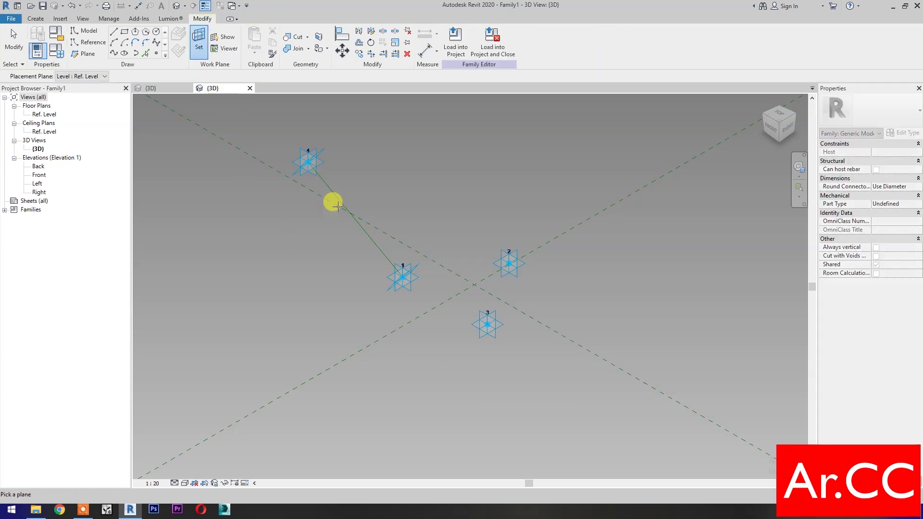
pyautogui.press('Escape')
pyautogui.press('d')
pyautogui.press('i')
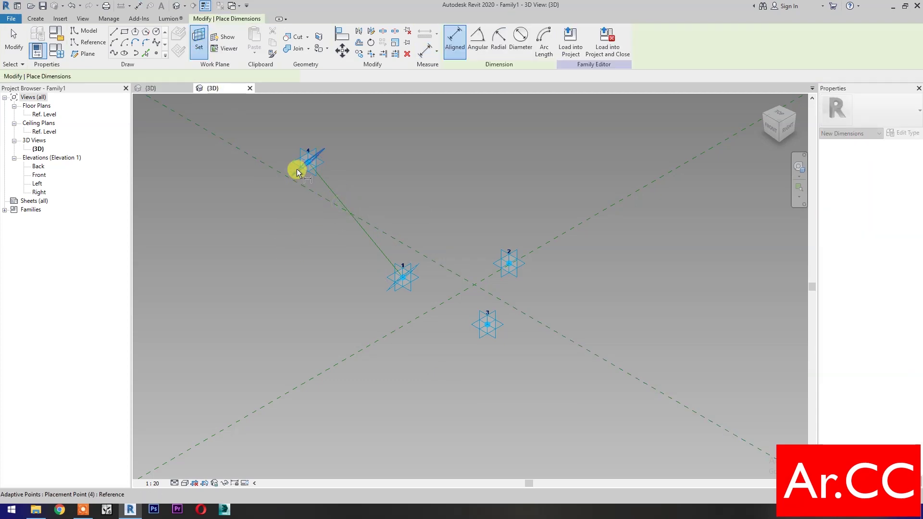
pyautogui.click(296, 169)
pyautogui.click(403, 277)
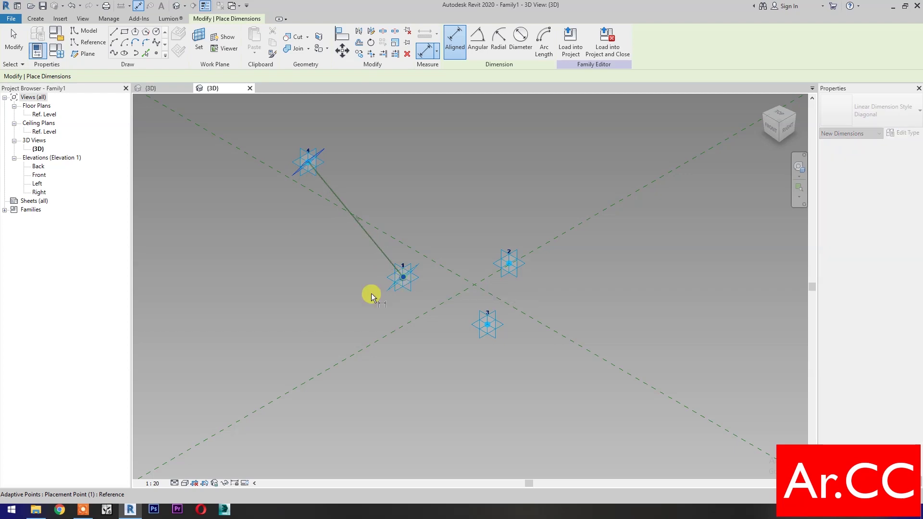
pyautogui.click(355, 297)
pyautogui.press('Escape')
pyautogui.press('Escape')
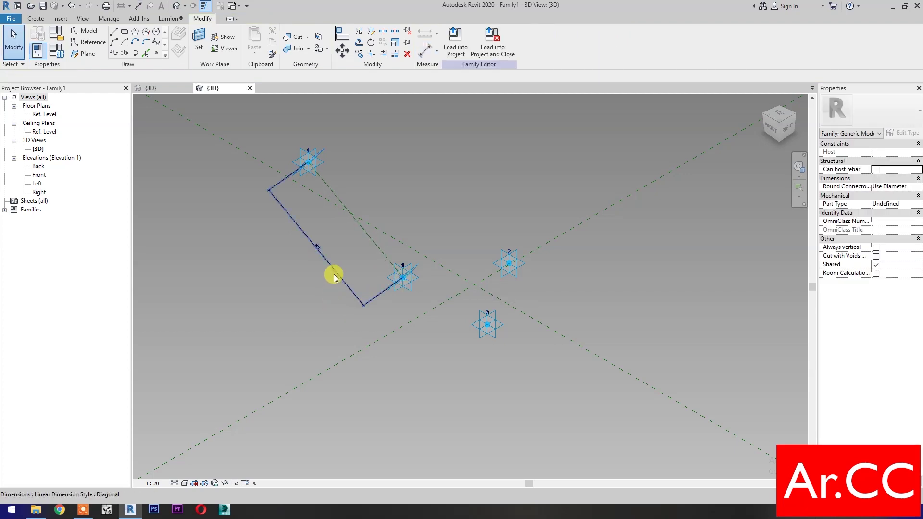
# Label the dimension with an instance reporting parameter named Attractor Distance
pyautogui.click(334, 278)
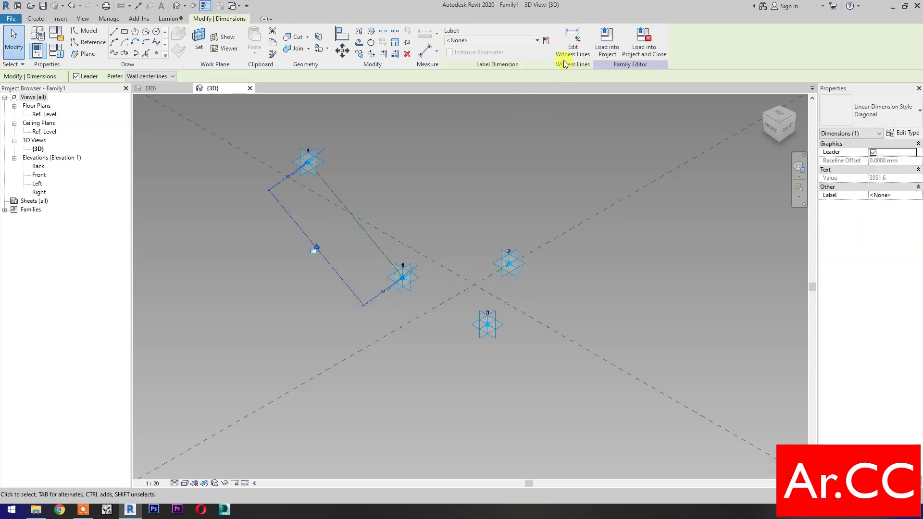
pyautogui.click(548, 41)
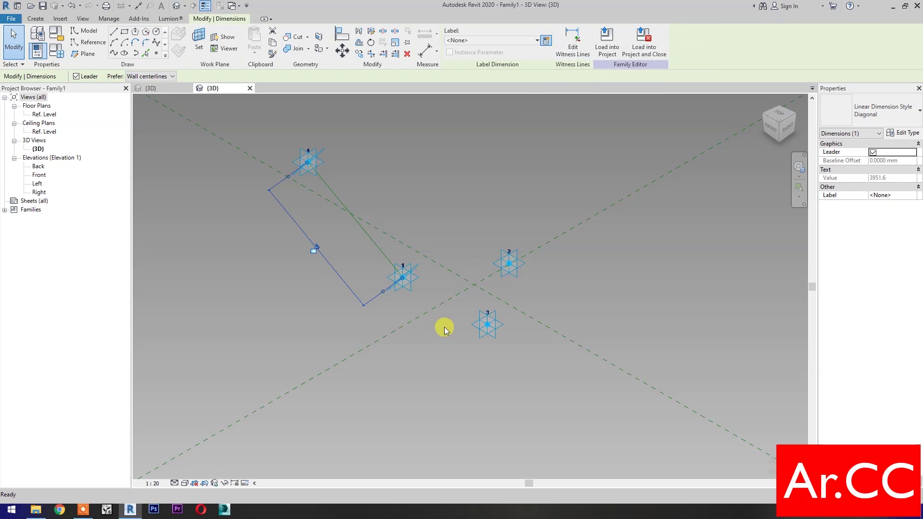
pyautogui.click(700, 266)
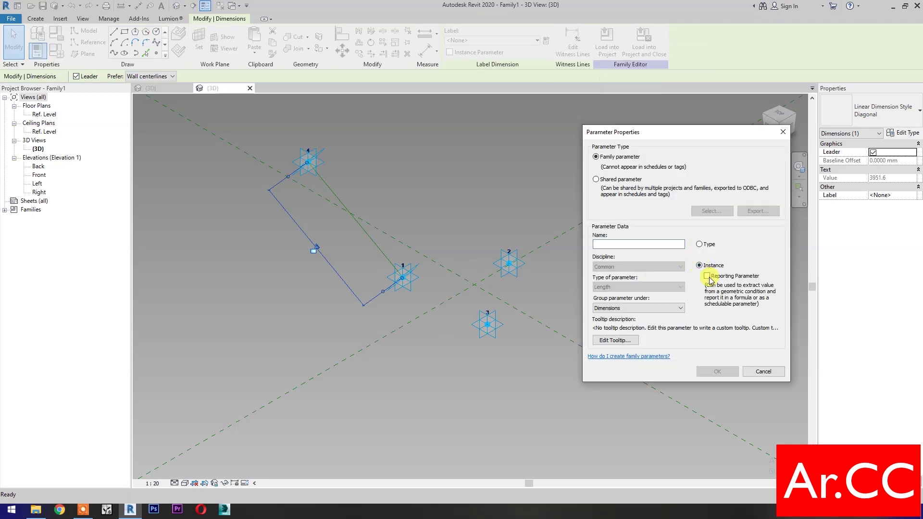
pyautogui.click(619, 244)
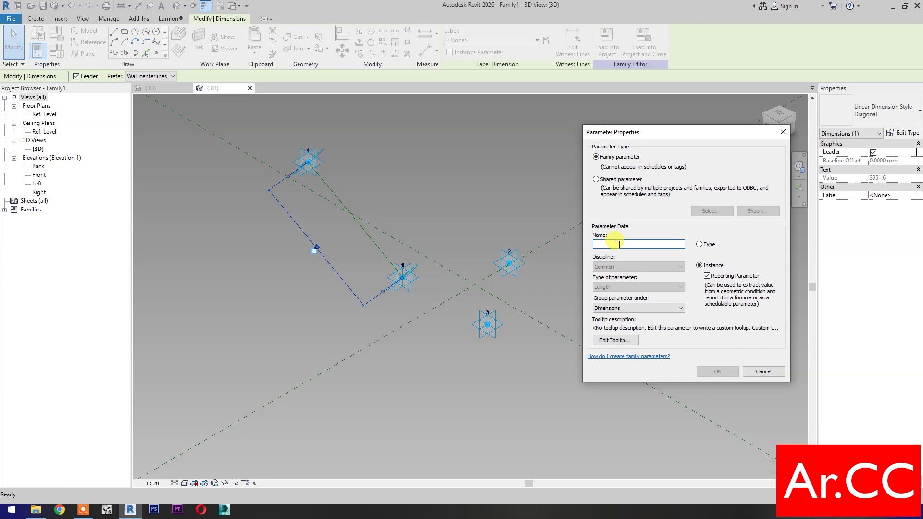
pyautogui.write('Attractor Distance')
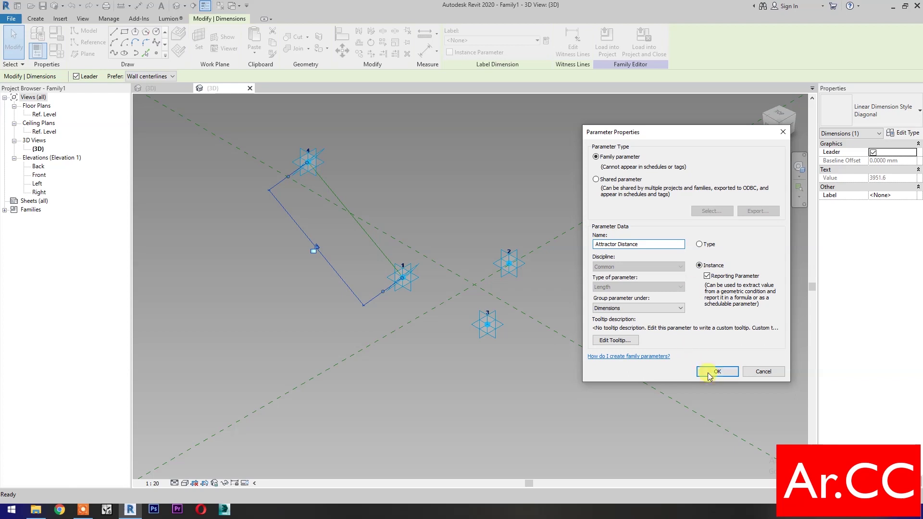
pyautogui.click(717, 372)
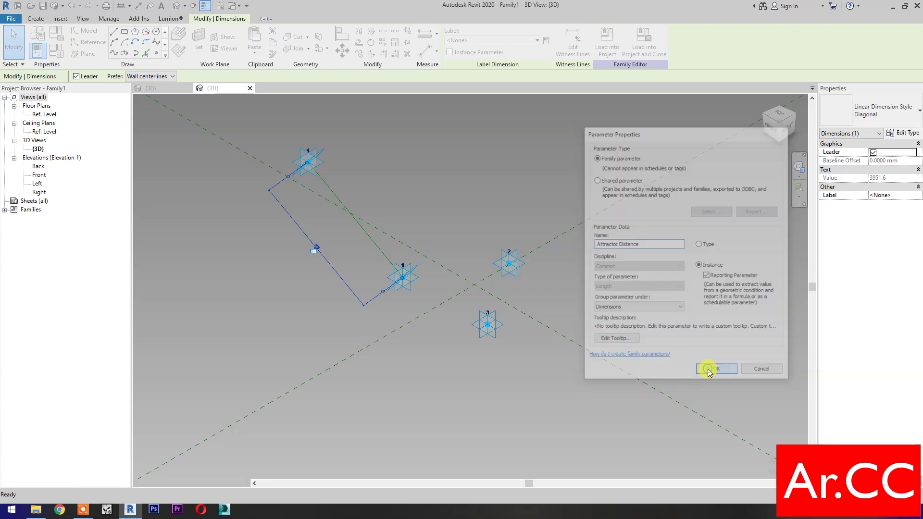
pyautogui.click(354, 295)
pyautogui.click(173, 91)
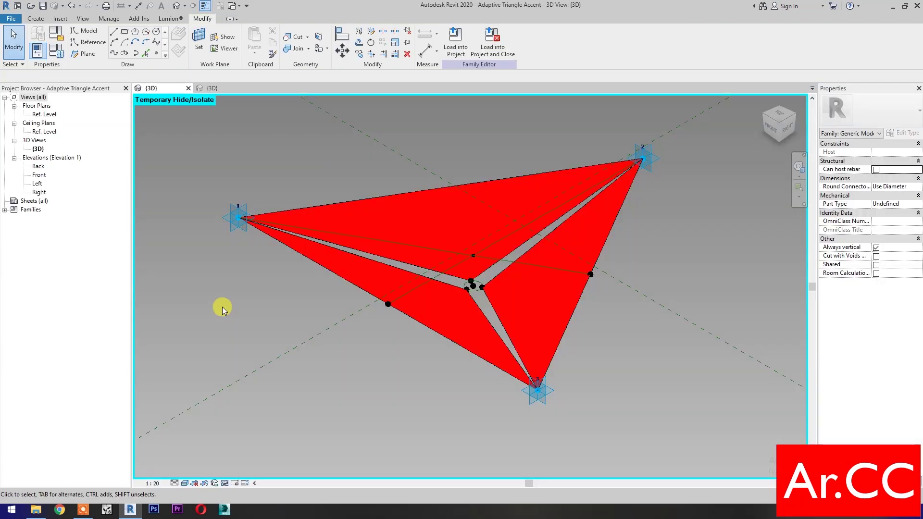
# Load Adaptive Triangle Accent into Family1 and host one triangle on points 1, 2 and 3
pyautogui.click(493, 42)
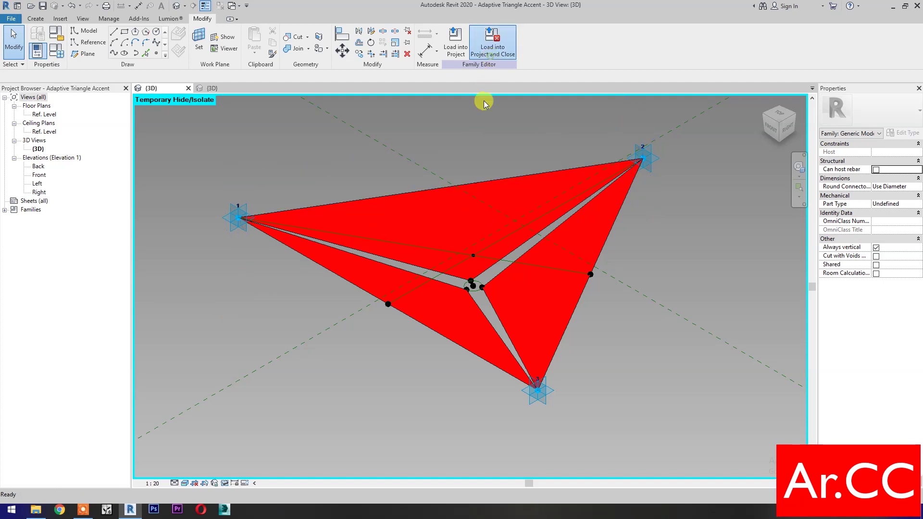
pyautogui.scroll(2, 419, 346)
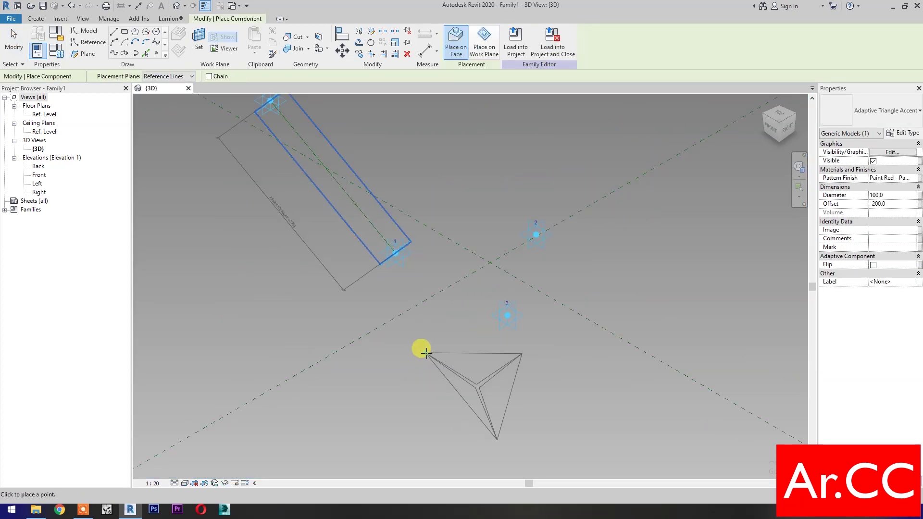
pyautogui.click(395, 251)
pyautogui.click(536, 235)
pyautogui.click(508, 315)
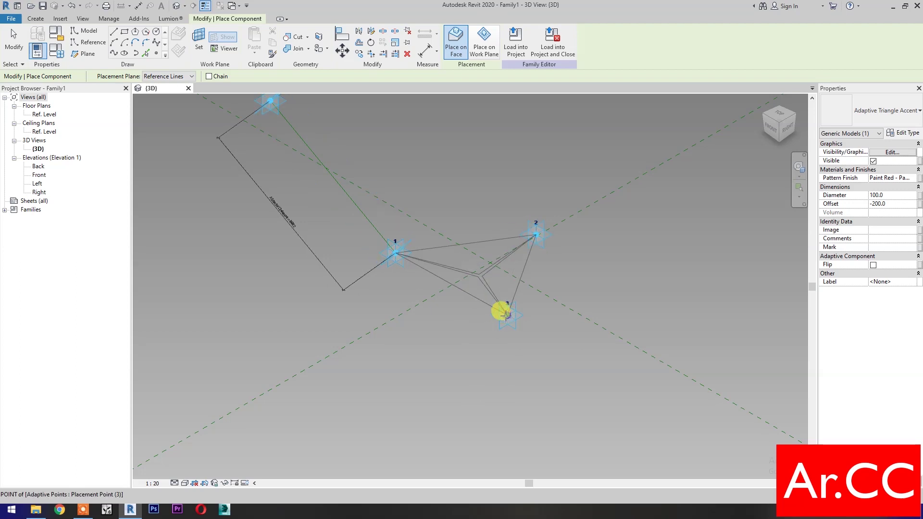
pyautogui.press('Escape')
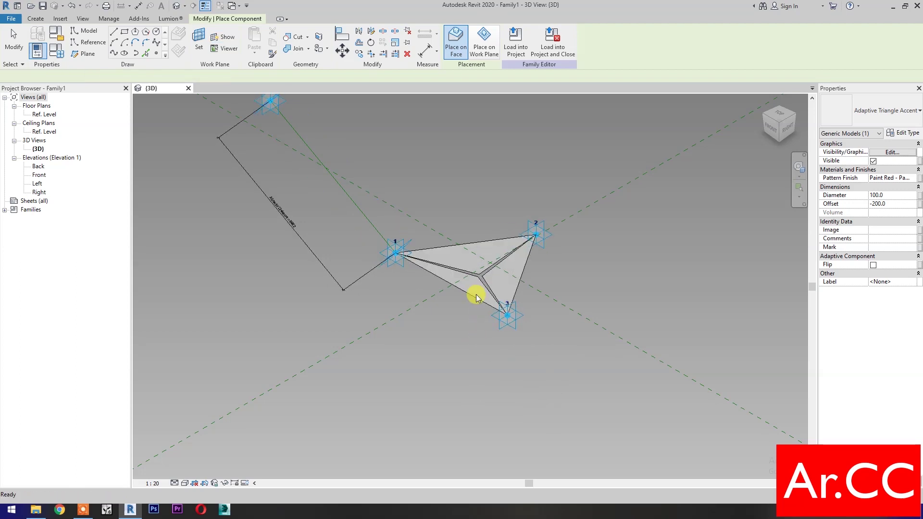
pyautogui.press('Escape')
pyautogui.click(476, 294)
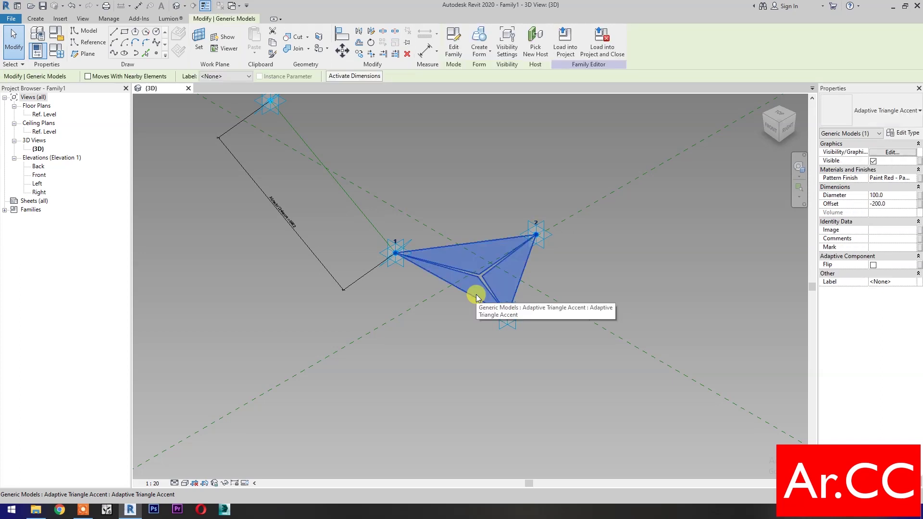
# Associate the triangle's Pattern Finish with a new family parameter named Pattern Finish
pyautogui.click(919, 180)
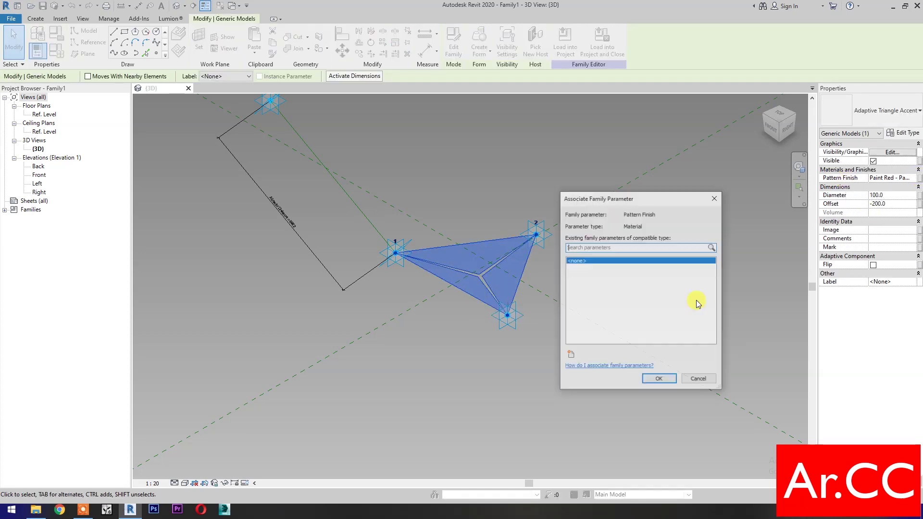
pyautogui.click(570, 356)
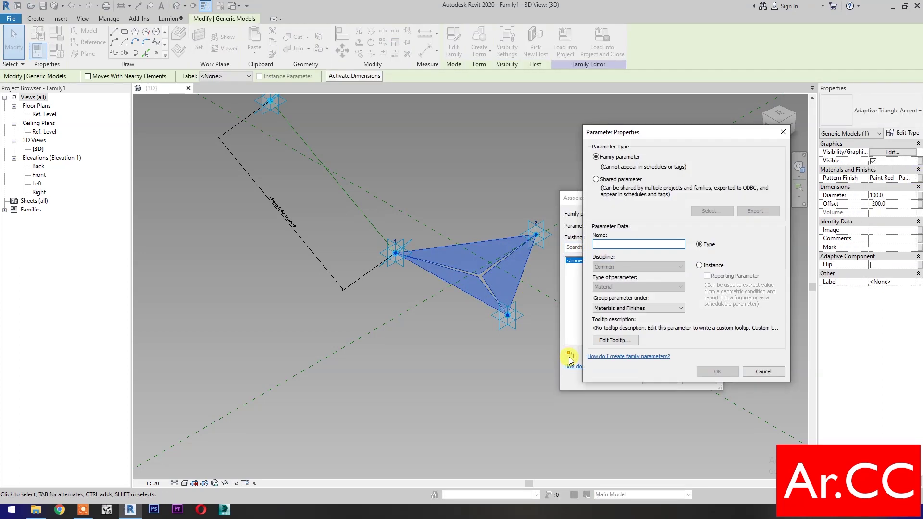
pyautogui.click(625, 245)
pyautogui.write('Pattern Finish')
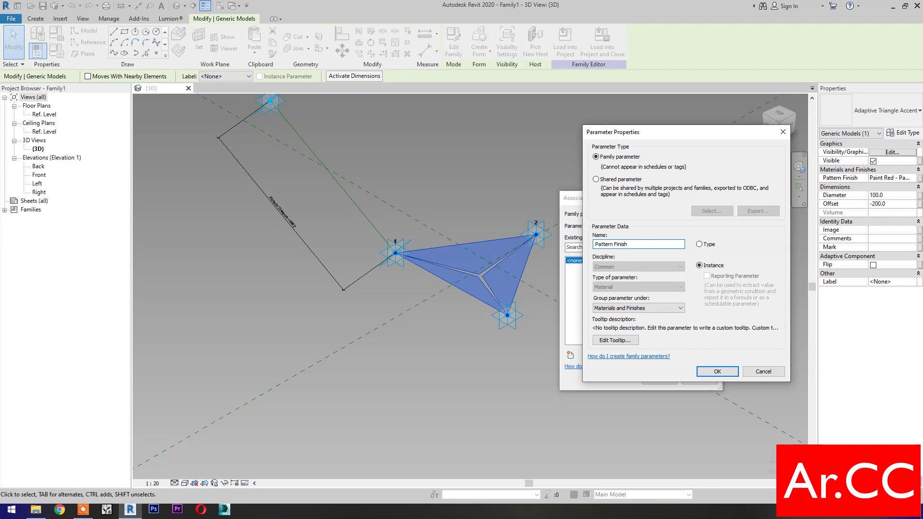
pyautogui.click(717, 371)
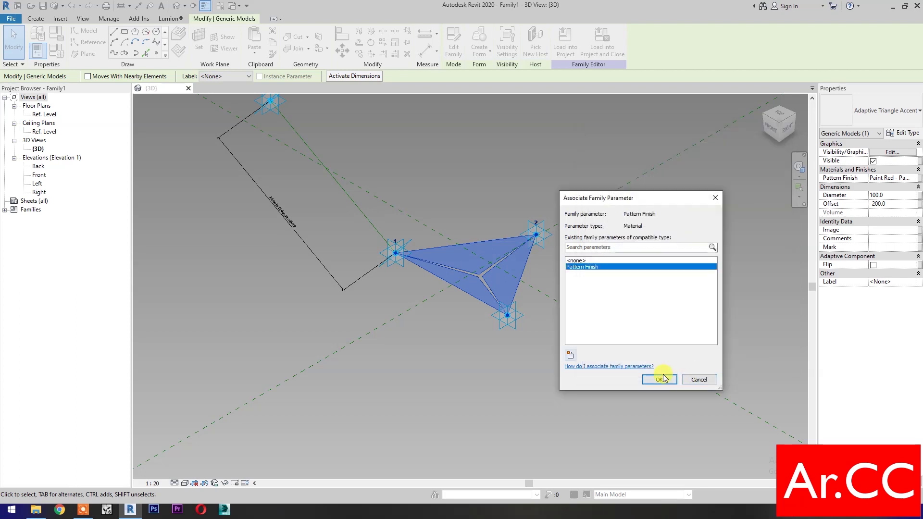
pyautogui.click(659, 380)
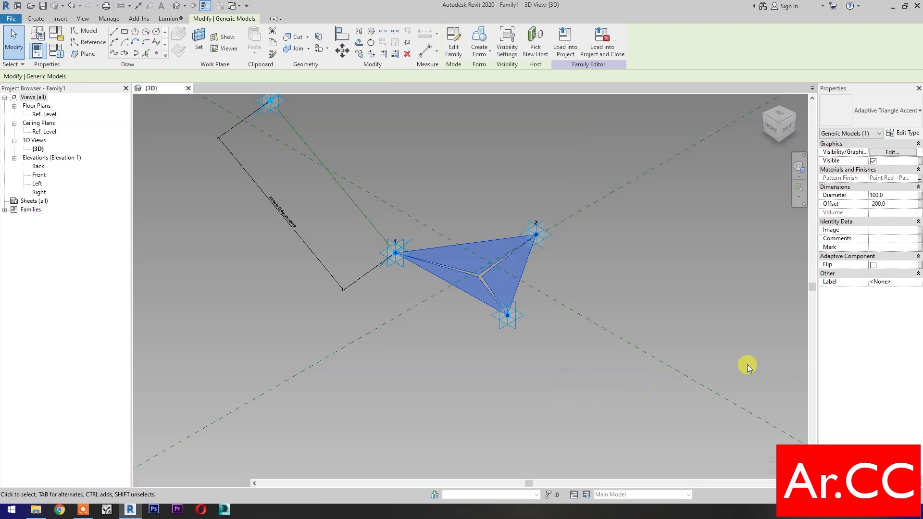
# Associate the triangle's Diameter with a new instance parameter named Diameter
pyautogui.click(919, 196)
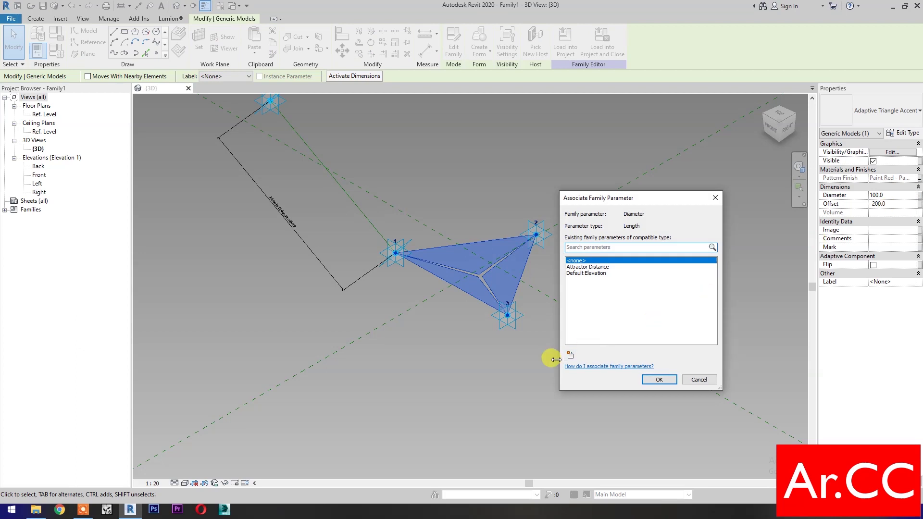
pyautogui.click(571, 357)
pyautogui.click(700, 265)
pyautogui.click(638, 245)
pyautogui.write('Diameter')
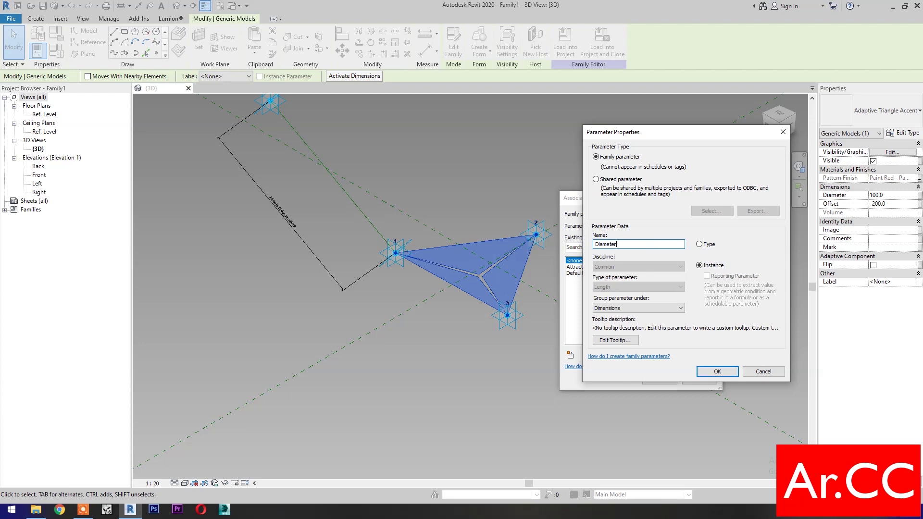
pyautogui.click(712, 373)
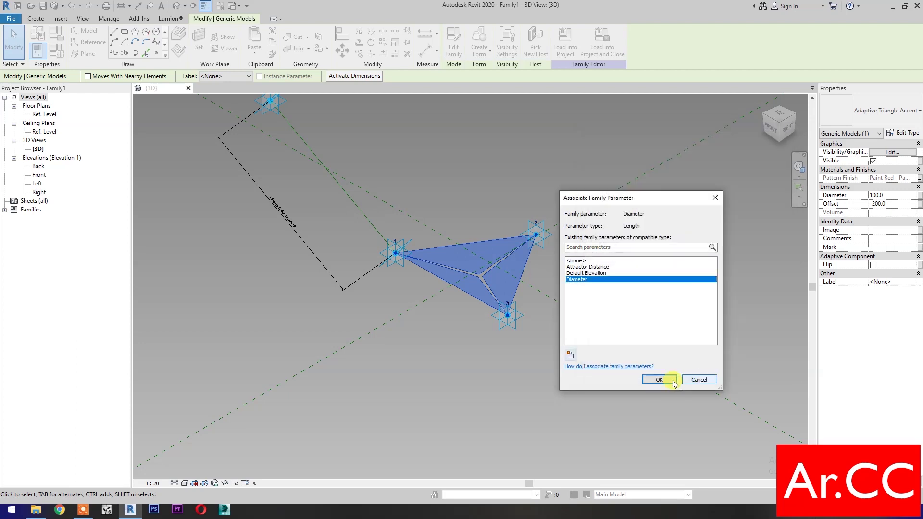
pyautogui.click(654, 380)
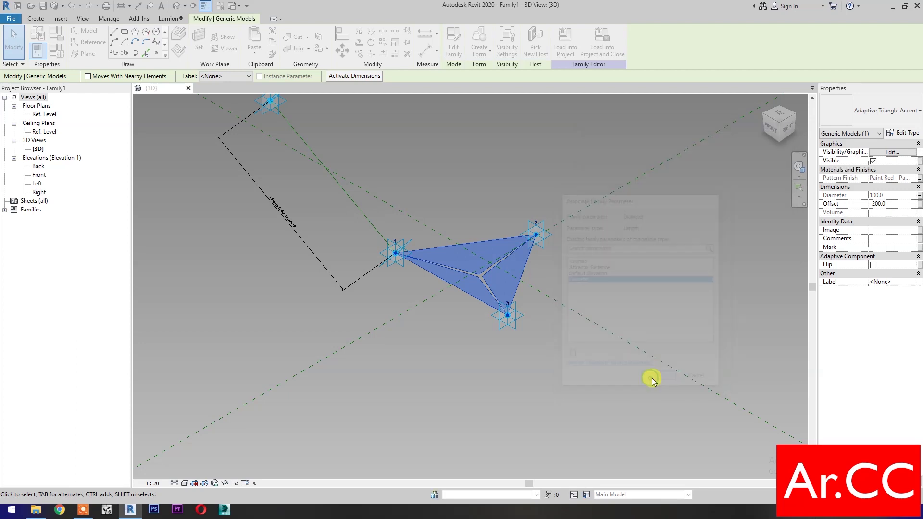
# Associate the triangle's Offset with a new instance parameter named Offset
pyautogui.click(919, 204)
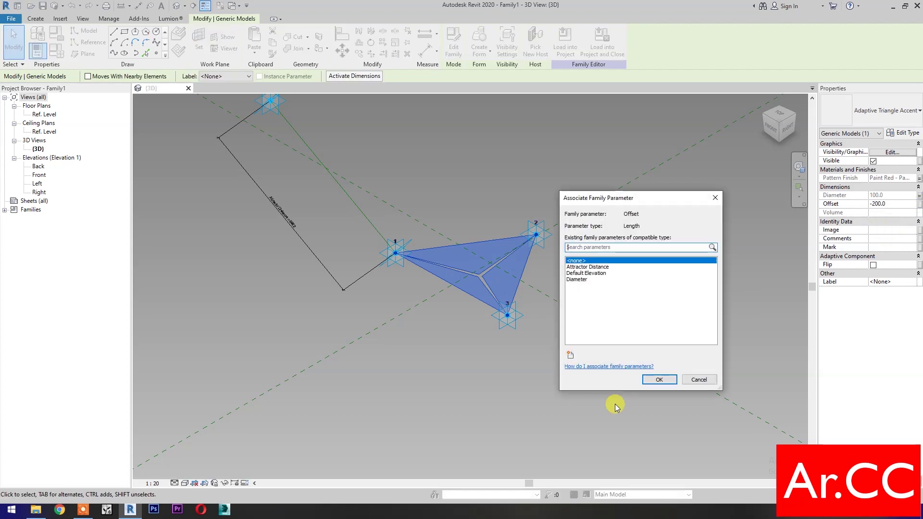
pyautogui.click(571, 355)
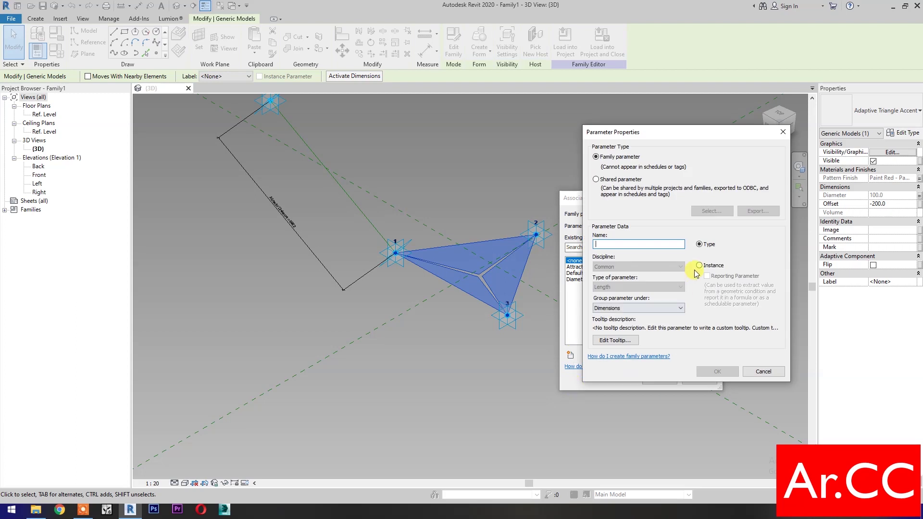
pyautogui.click(700, 266)
pyautogui.click(641, 245)
pyautogui.write('Offset')
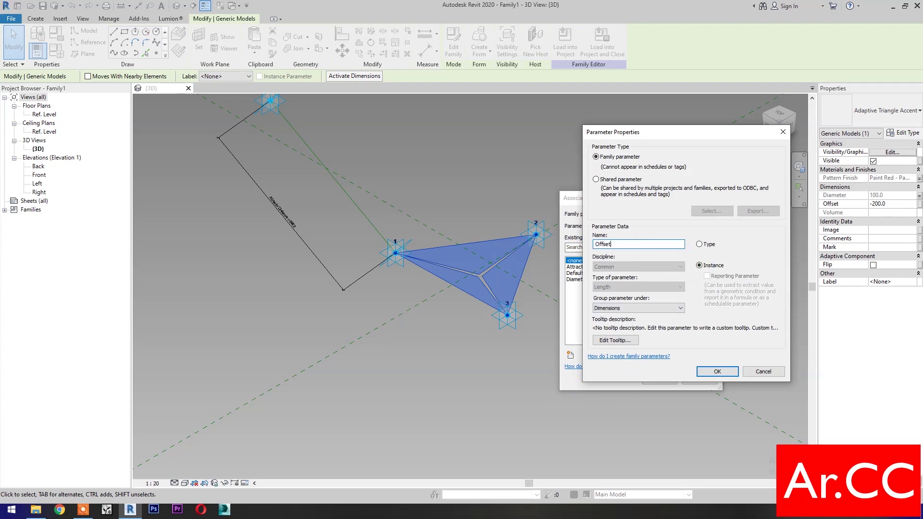
pyautogui.click(714, 372)
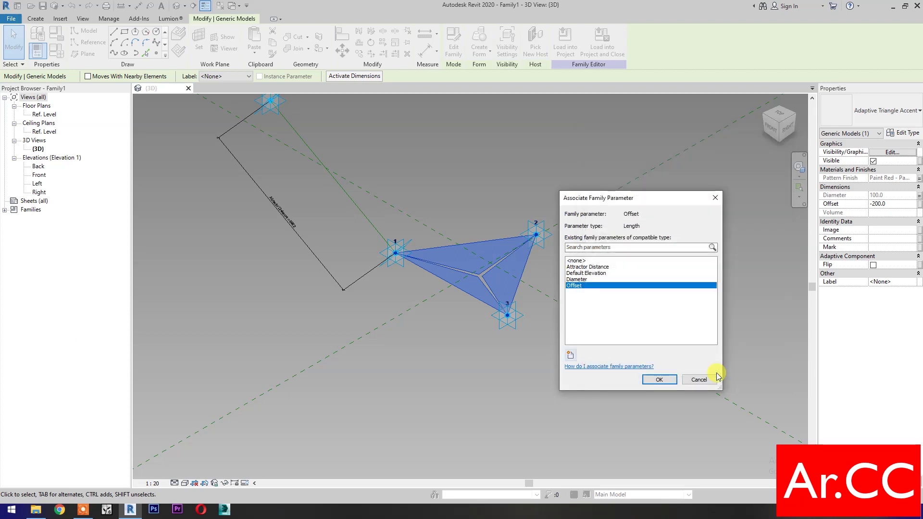
pyautogui.click(653, 384)
pyautogui.scroll(2, 513, 377)
pyautogui.moveTo(439, 315); pyautogui.dragTo(616, 386, button='middle')
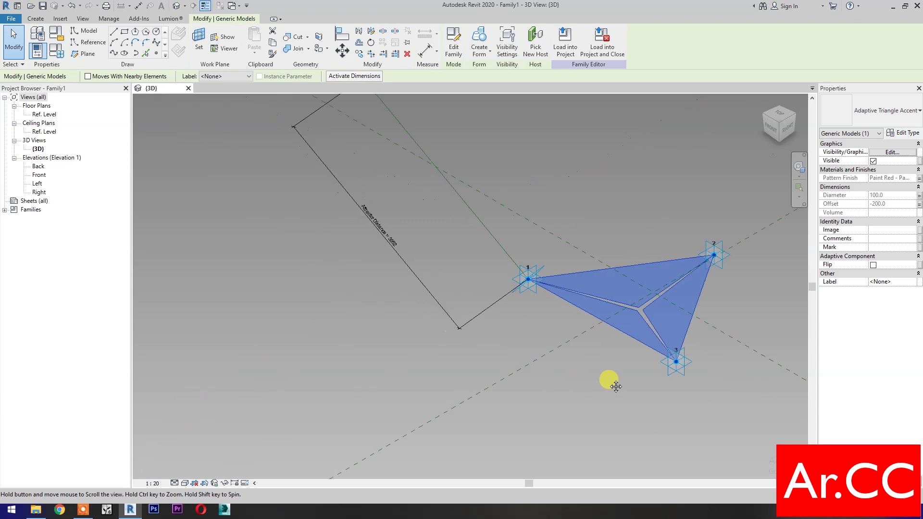
# Add an instance Integer parameter Attractor Divisor under Dimensions, set to 40
pyautogui.click(56, 50)
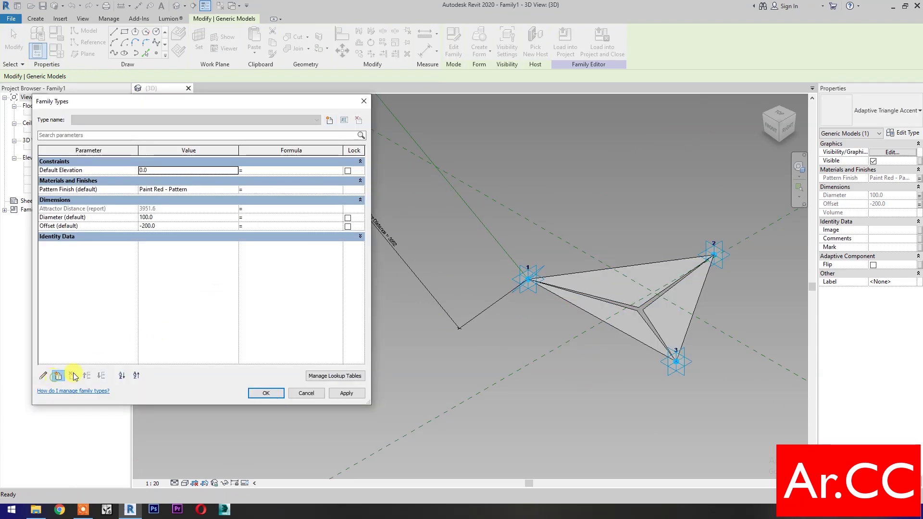
pyautogui.click(58, 375)
pyautogui.write('Attractor Divis')
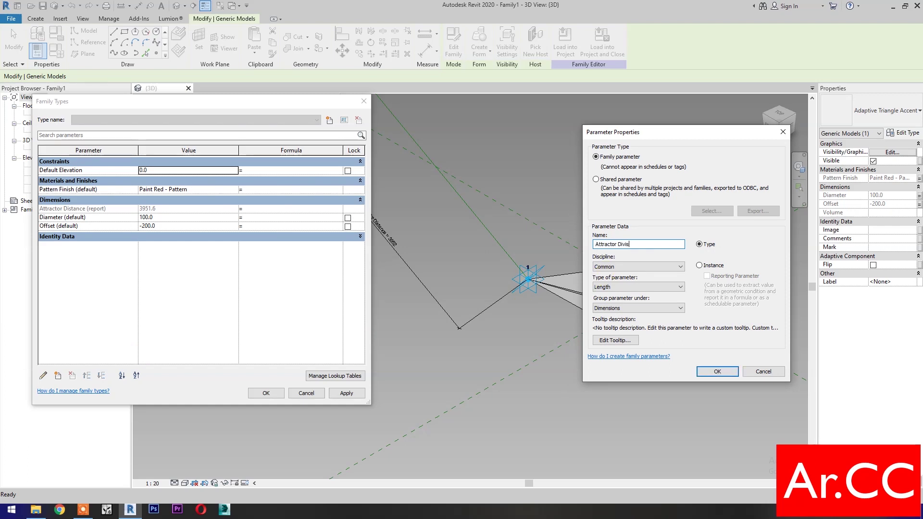
pyautogui.click(700, 265)
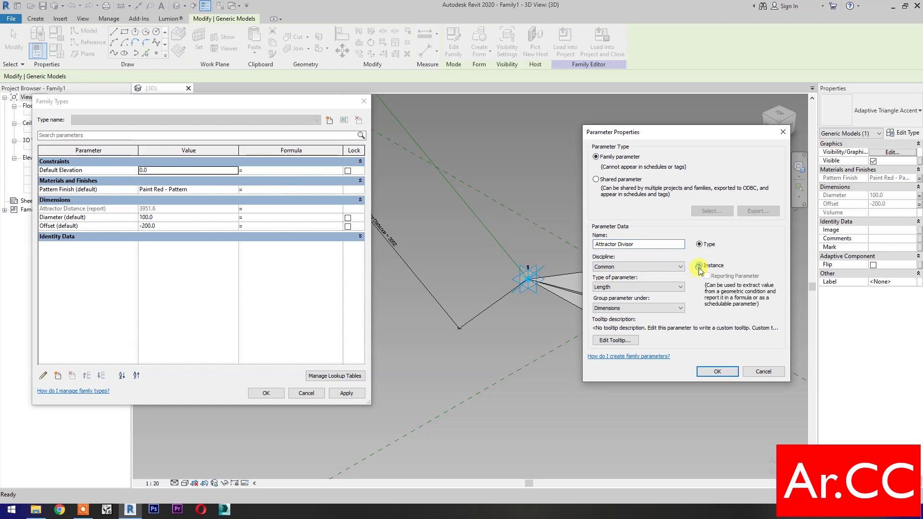
pyautogui.click(664, 287)
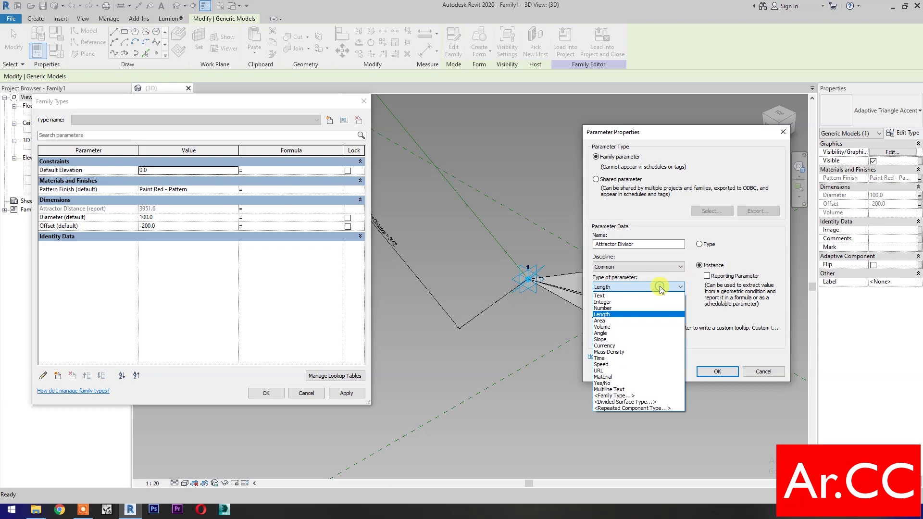
pyautogui.click(631, 302)
pyautogui.click(632, 309)
pyautogui.scroll(5, 631, 320)
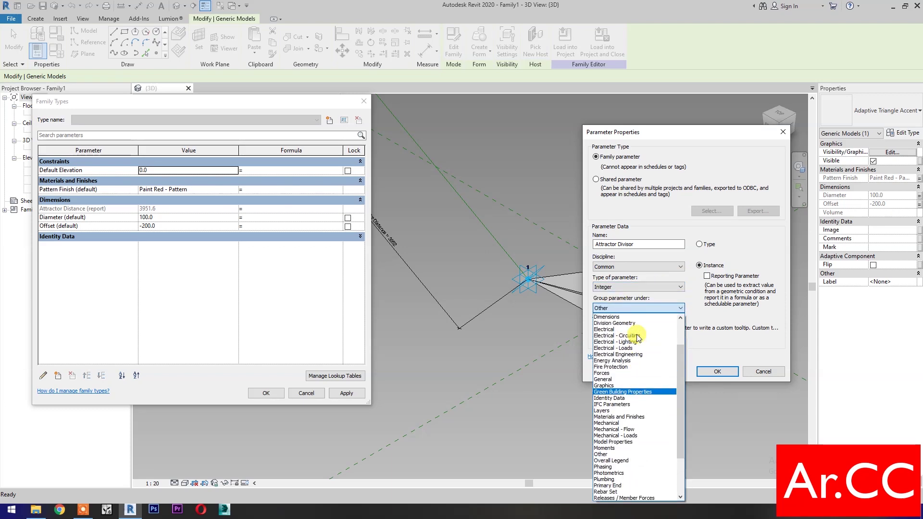
pyautogui.click(608, 317)
pyautogui.click(716, 372)
pyautogui.click(182, 218)
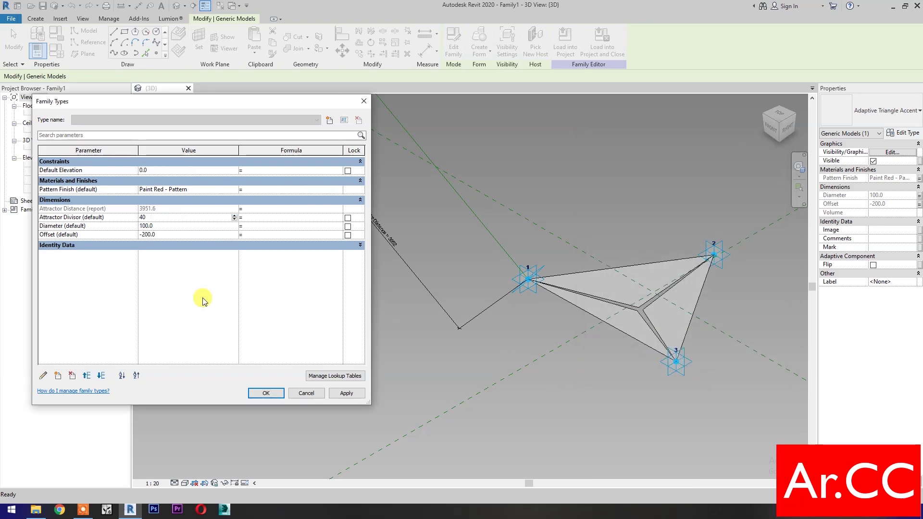
# Set Diameter's formula to 'Attractor Distance / Attractor Divisor' and apply the changes
pyautogui.click(257, 226)
pyautogui.write('Attractor Distance ')
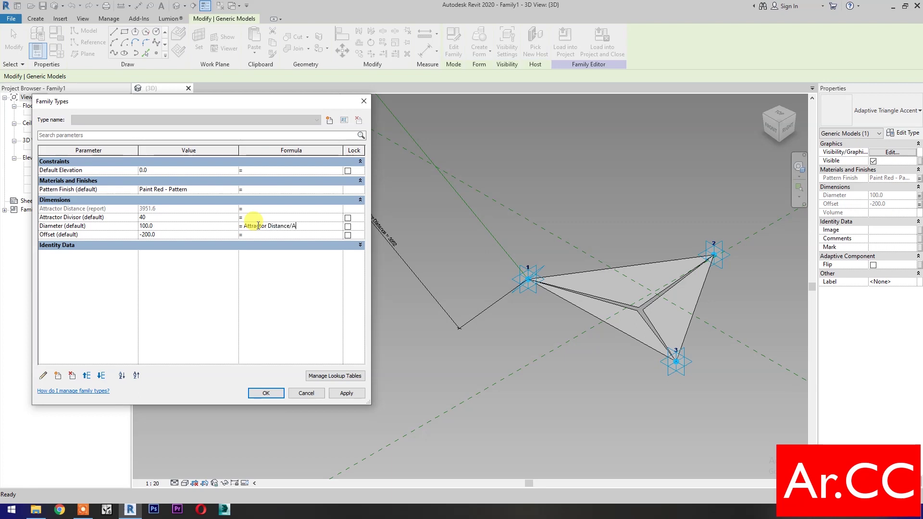
pyautogui.write('/ Attractor Divisor')
pyautogui.click(347, 394)
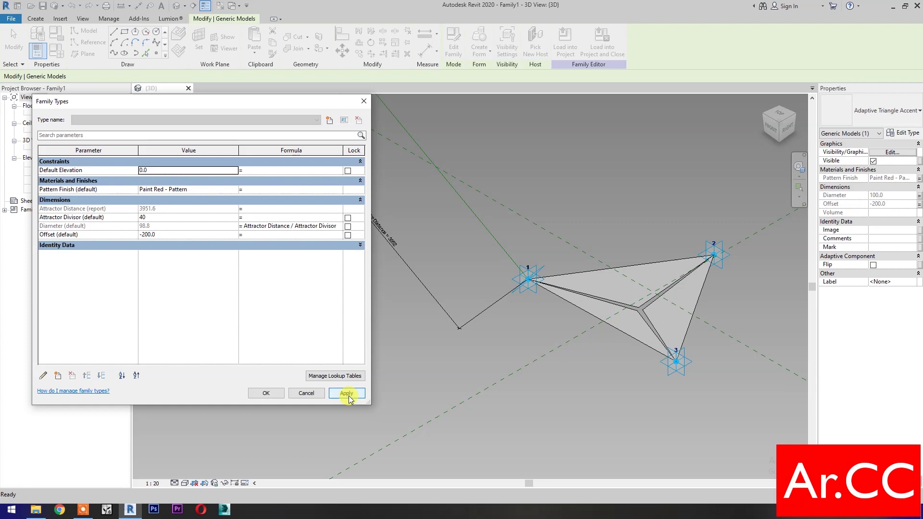
pyautogui.click(265, 393)
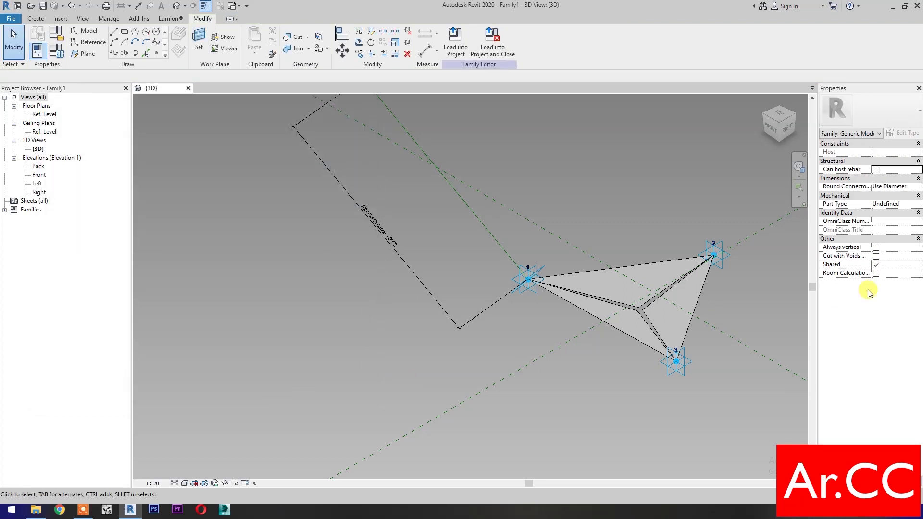
# Tick Always vertical and save the family to the Desktop as 'Adaptive Triangle Accent Dynamic'
pyautogui.click(877, 265)
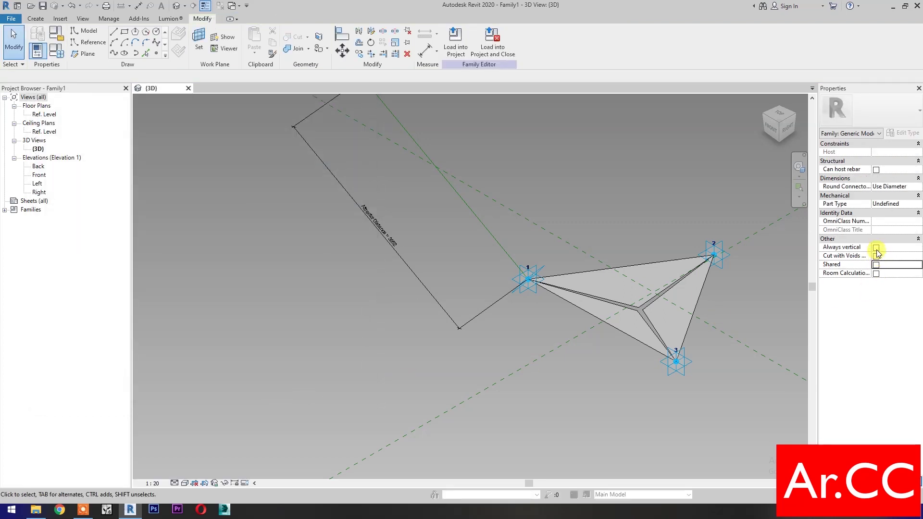
pyautogui.click(876, 247)
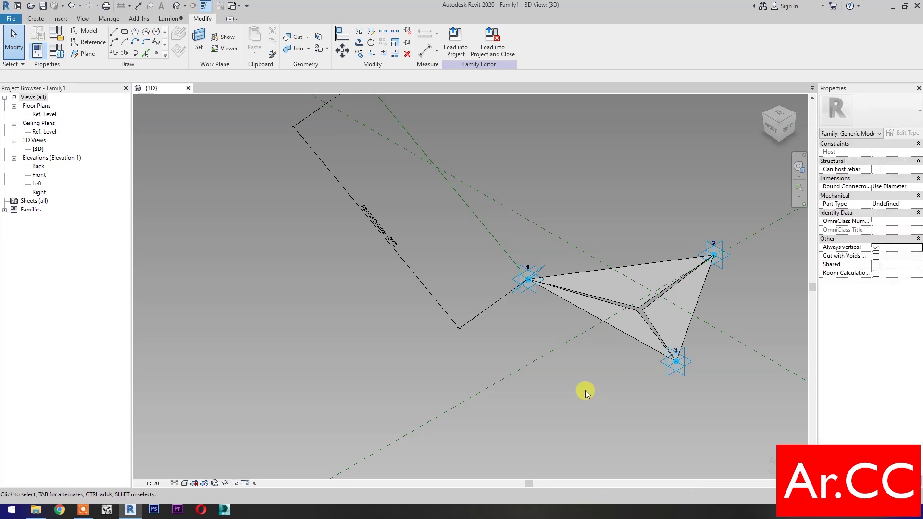
pyautogui.click(40, 6)
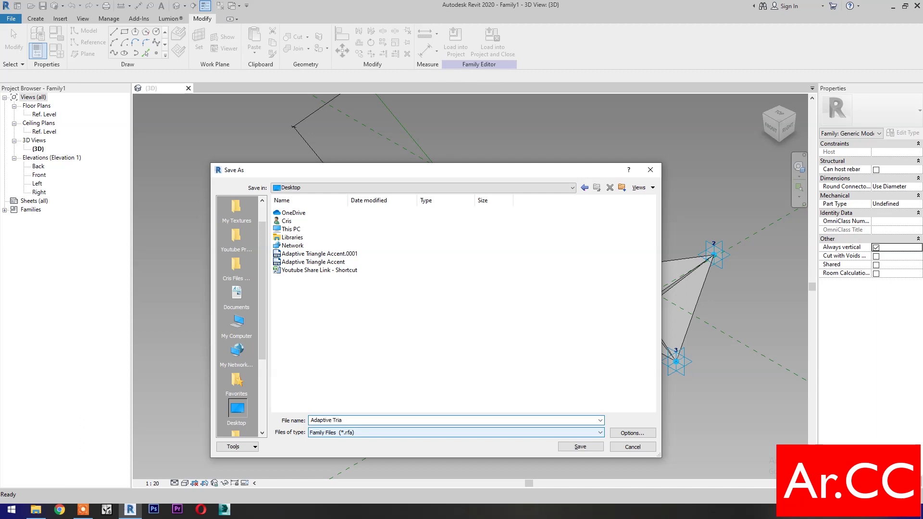
pyautogui.write('Adaptive Triangle Accent Dynamic')
pyautogui.click(589, 448)
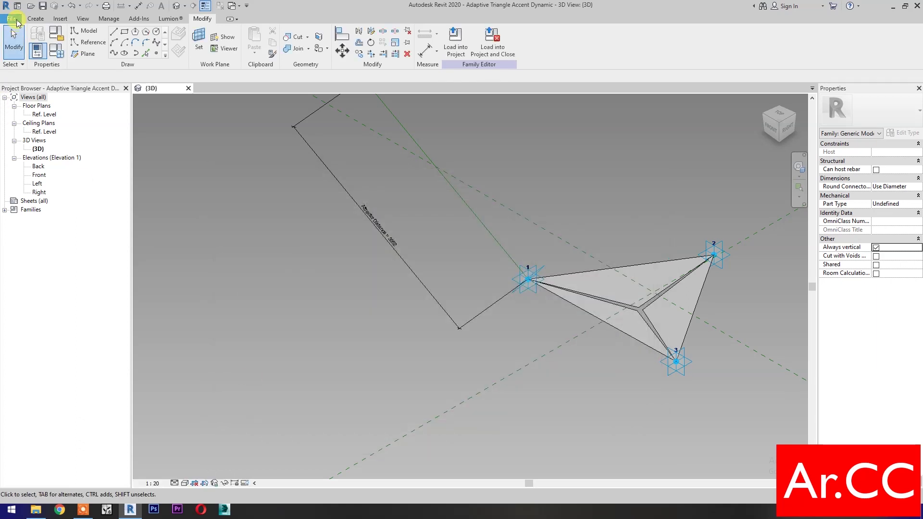
pyautogui.click(17, 21)
pyautogui.click(293, 352)
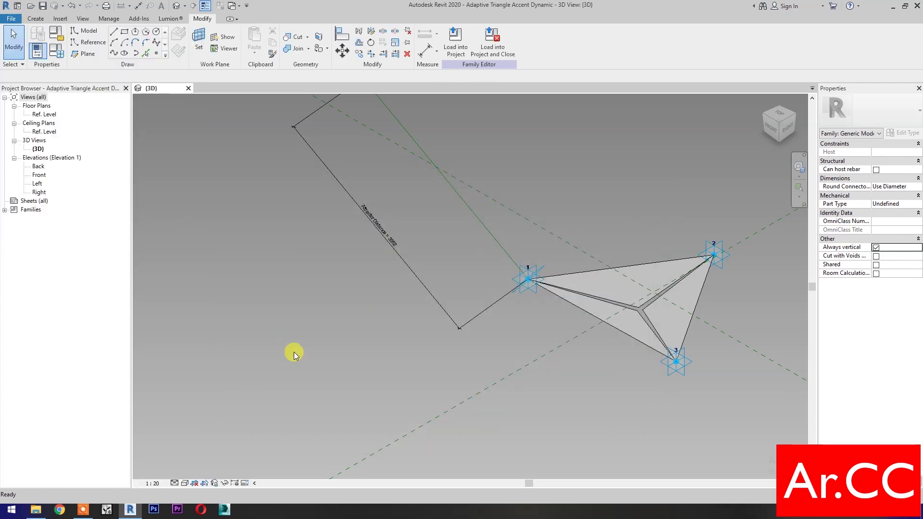
# Create a new family from the Metric Generic Model Pattern Based template
pyautogui.scroll(-2, 577, 301)
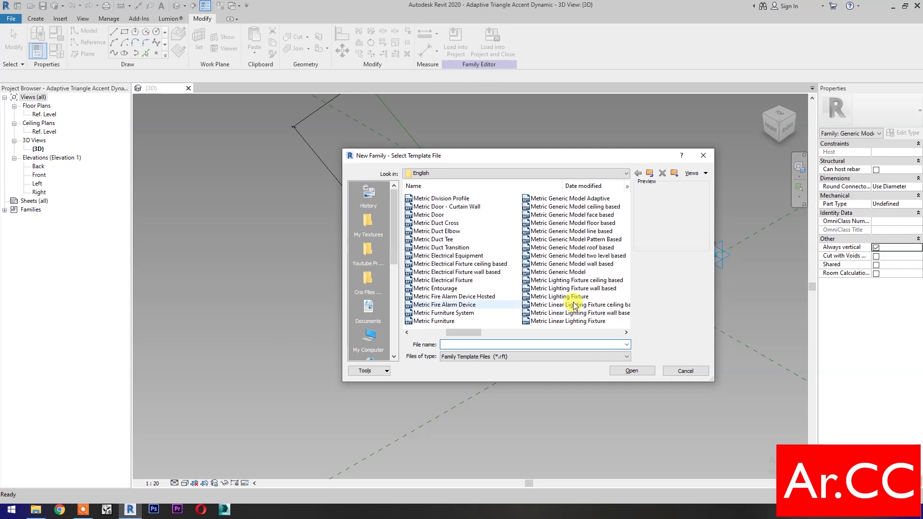
pyautogui.click(582, 239)
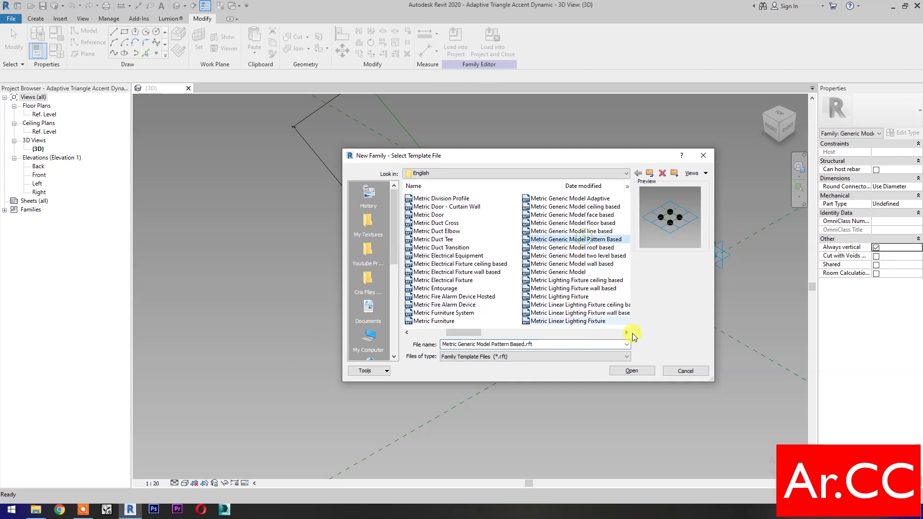
pyautogui.click(639, 371)
pyautogui.scroll(4, 504, 347)
# Place reference points hosted on the side adaptive points and window-select both sides
pyautogui.click(156, 54)
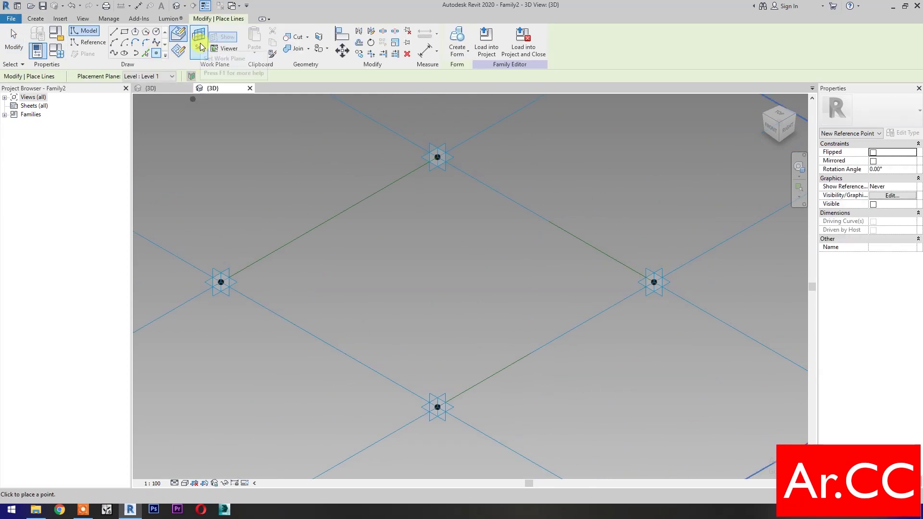
pyautogui.press('Escape')
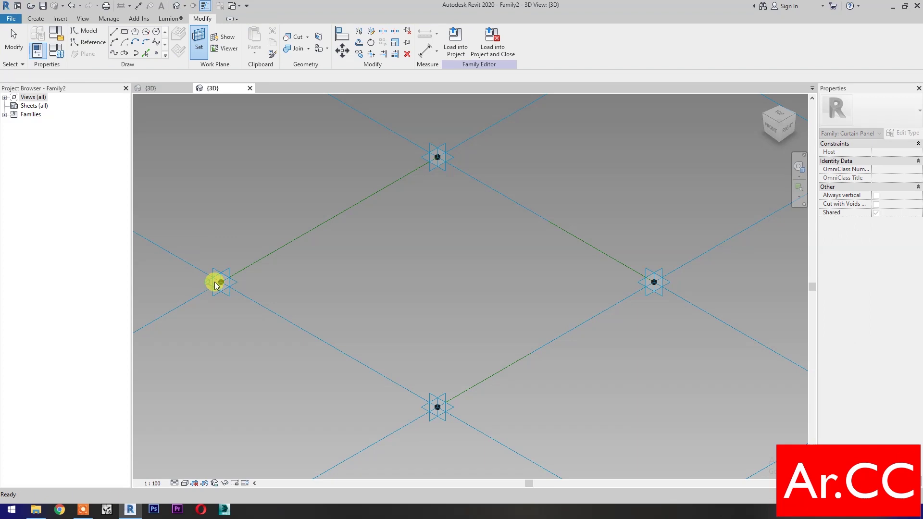
pyautogui.press('Return')
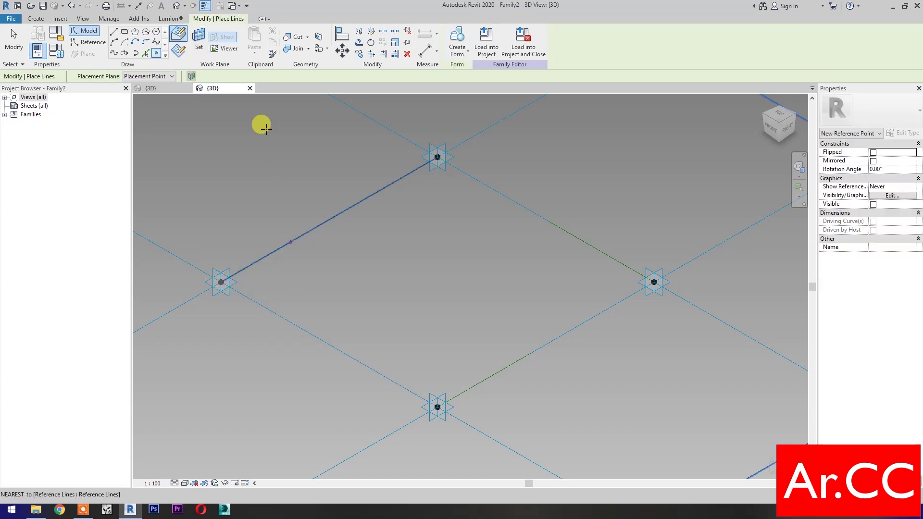
pyautogui.press('w')
pyautogui.press('p')
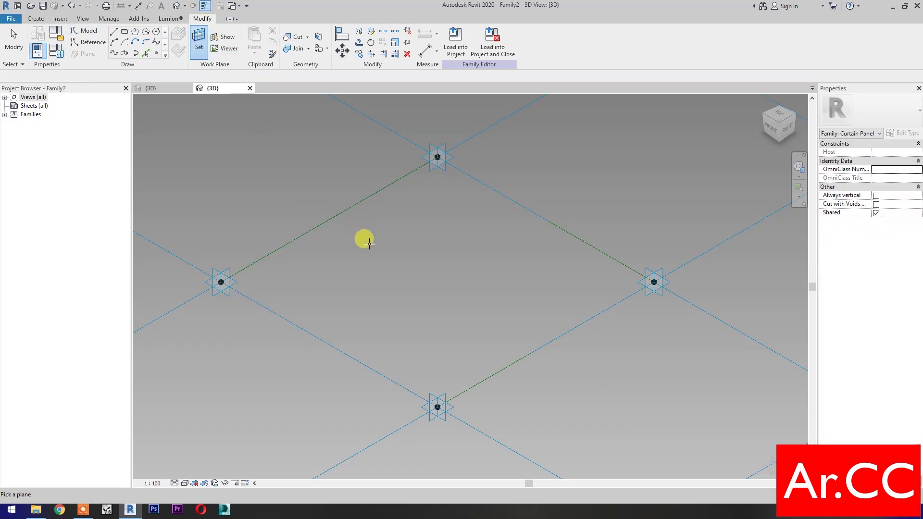
pyautogui.click(652, 282)
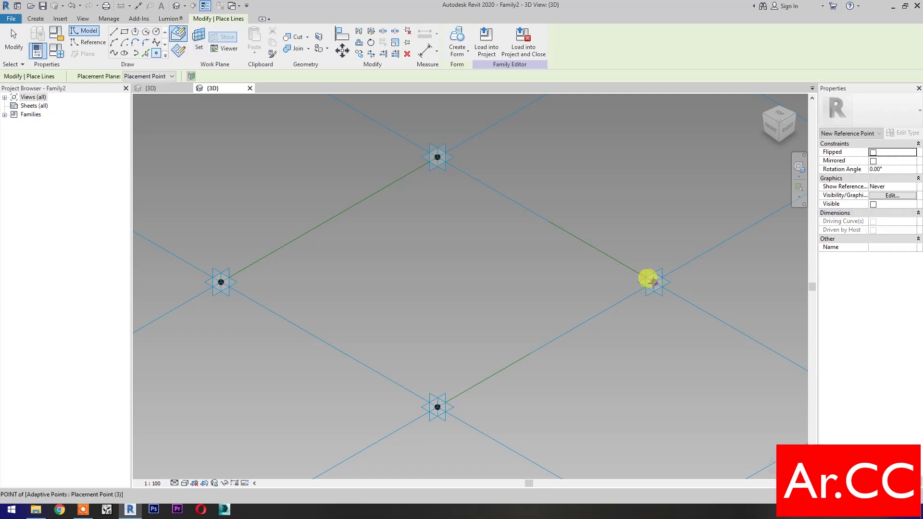
pyautogui.press('Escape')
pyautogui.press('Escape')
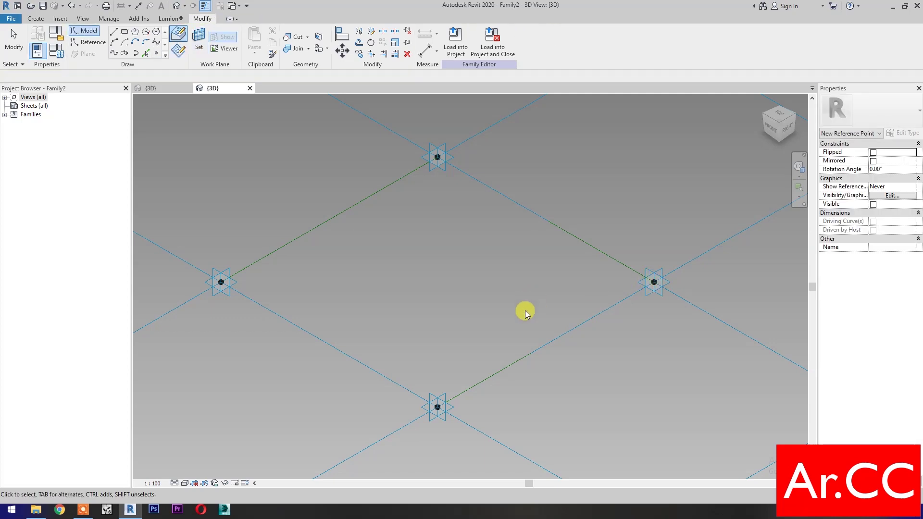
pyautogui.moveTo(190, 223); pyautogui.dragTo(715, 339)
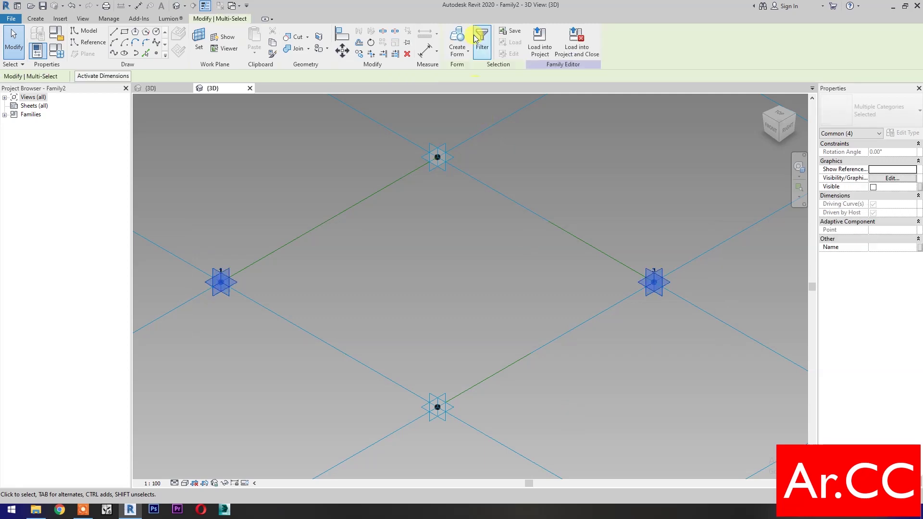
# Filter the selection down to only the Reference Points
pyautogui.click(482, 42)
pyautogui.click(524, 207)
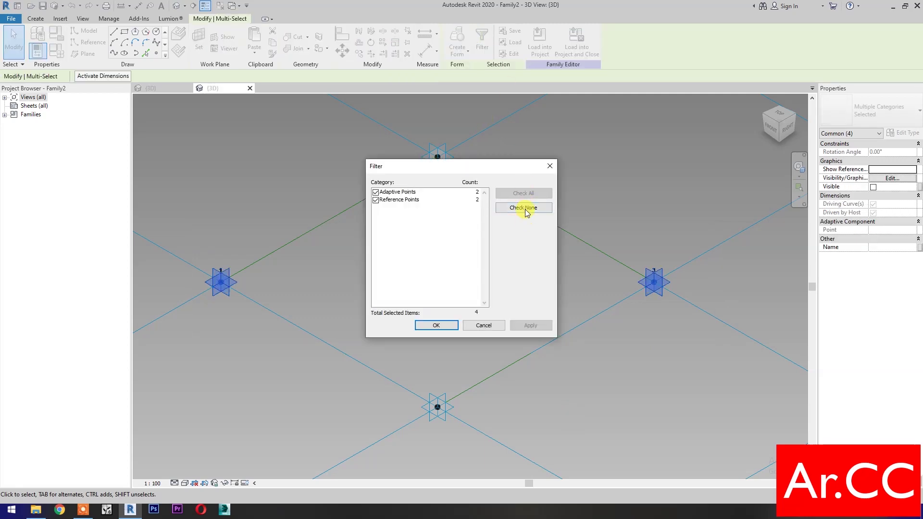
pyautogui.click(376, 200)
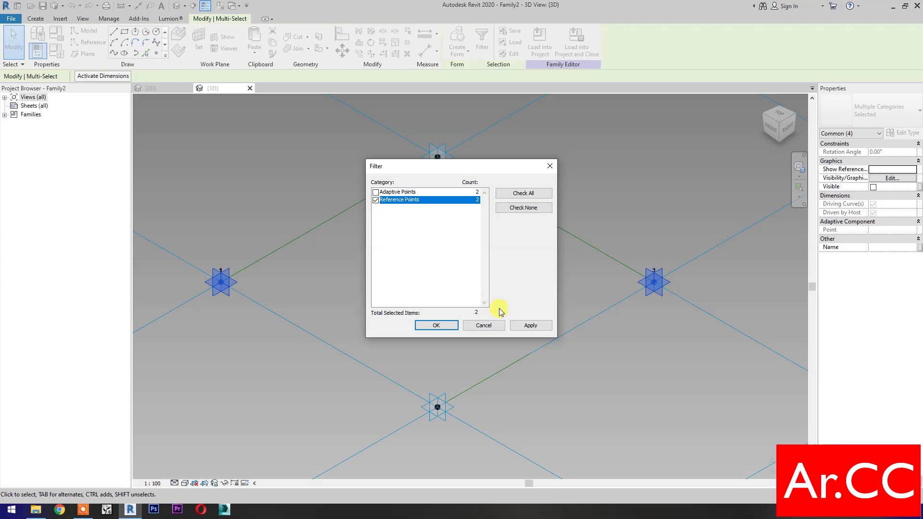
pyautogui.click(528, 327)
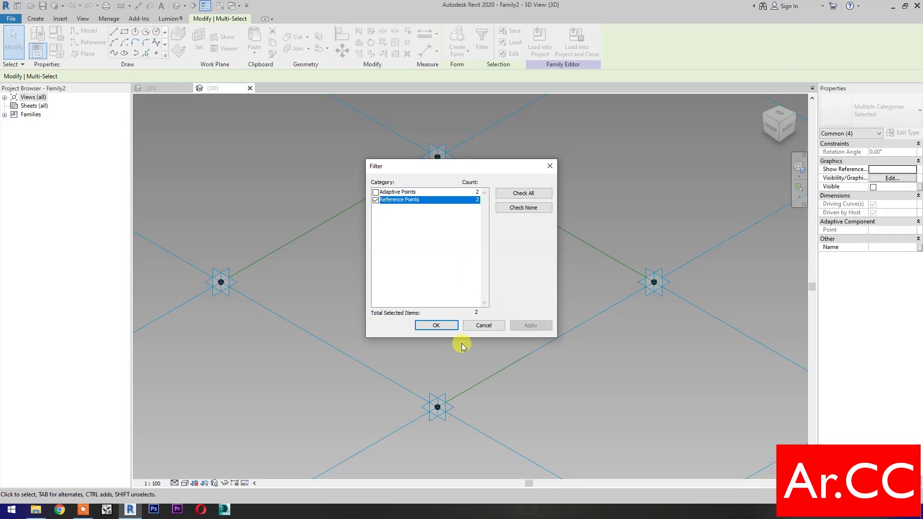
pyautogui.click(438, 325)
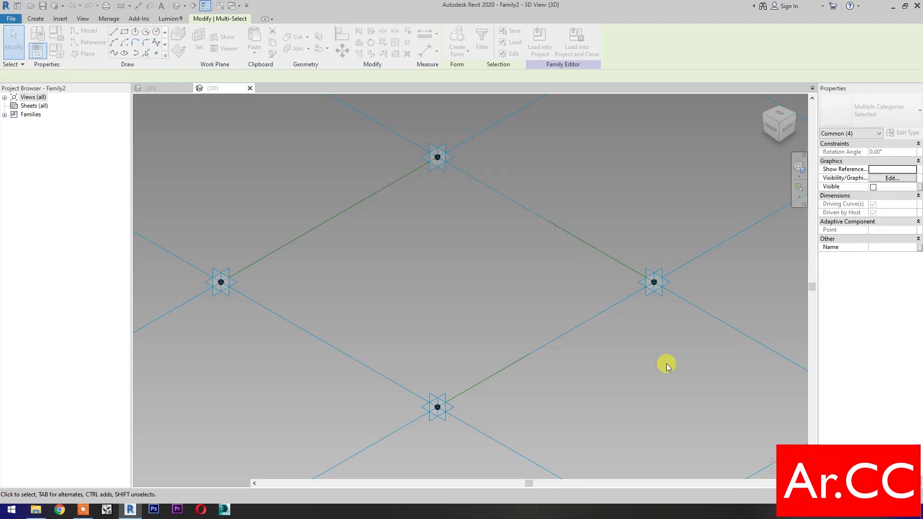
# Set the points' Offset to 500 and tie it to a new parameter, Attractor Offset
pyautogui.click(889, 247)
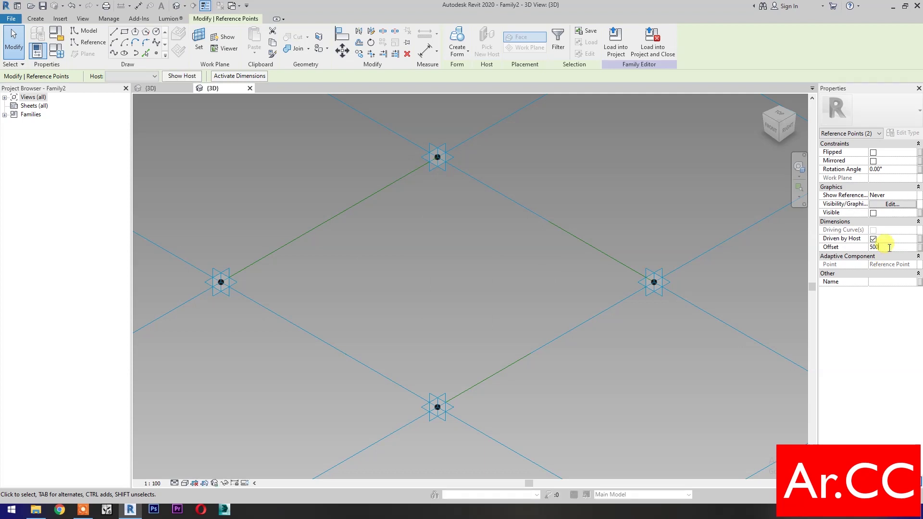
pyautogui.write('500')
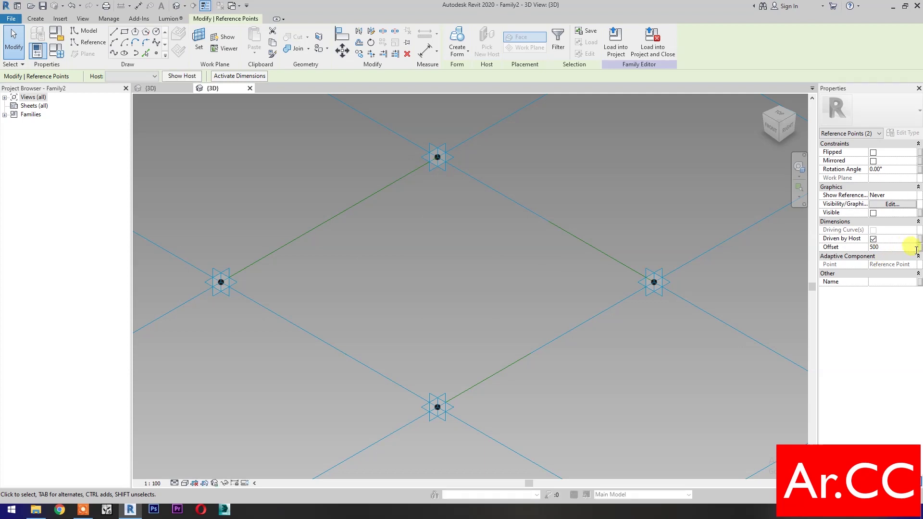
pyautogui.click(919, 248)
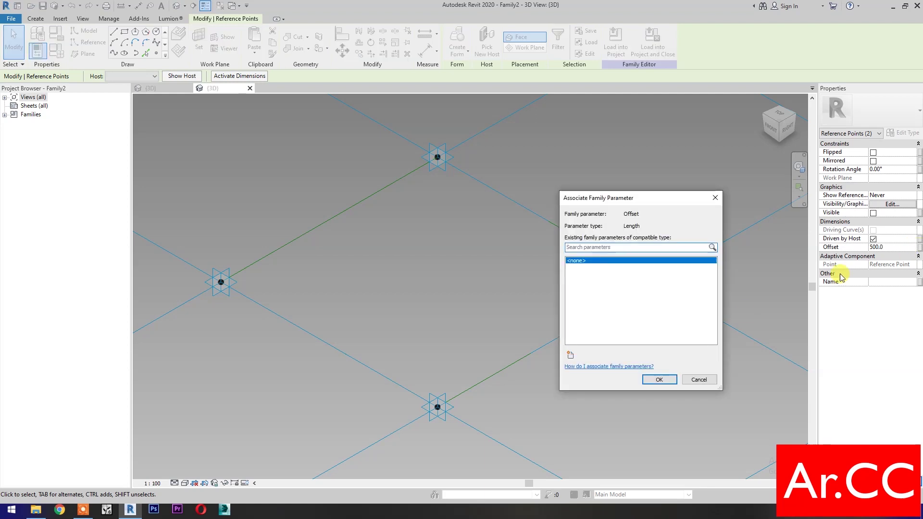
pyautogui.click(571, 356)
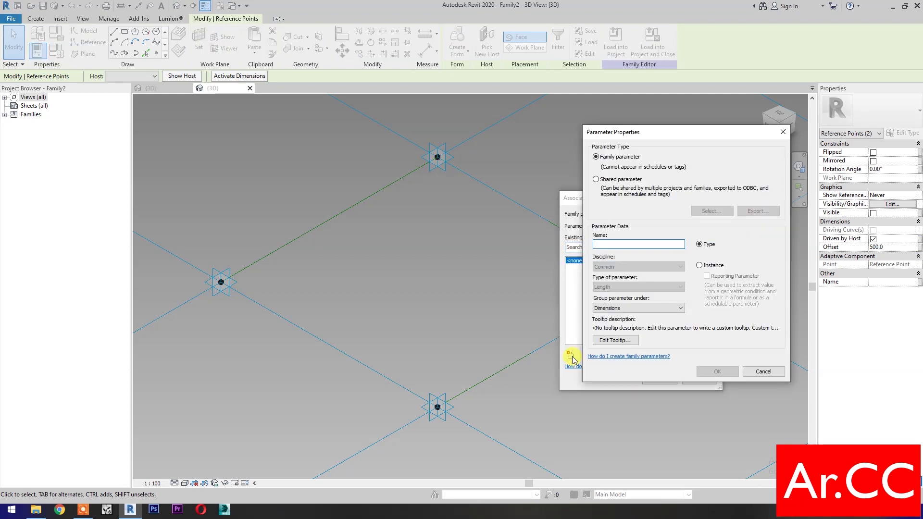
pyautogui.write('Attractor Offset')
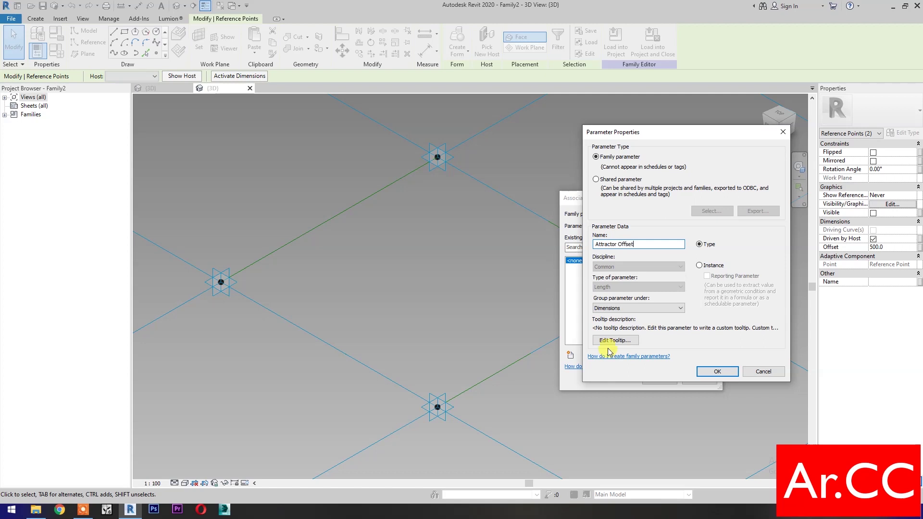
pyautogui.click(711, 373)
# Link the offset to Attractor Offset and join the two raised points with a reference line
pyautogui.click(659, 380)
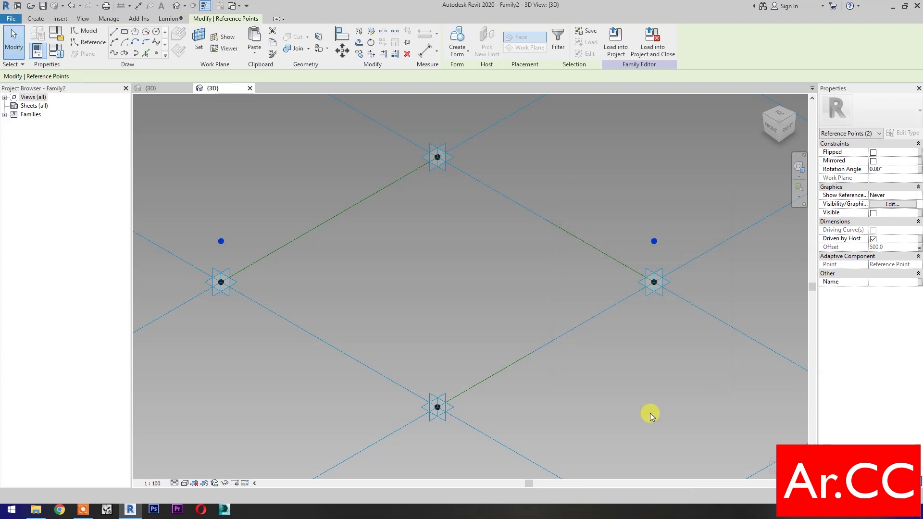
pyautogui.click(115, 54)
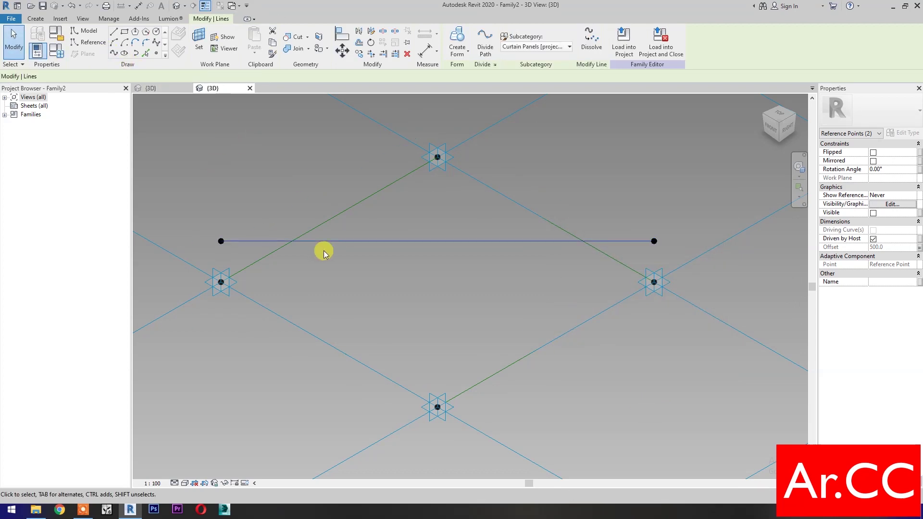
pyautogui.click(874, 221)
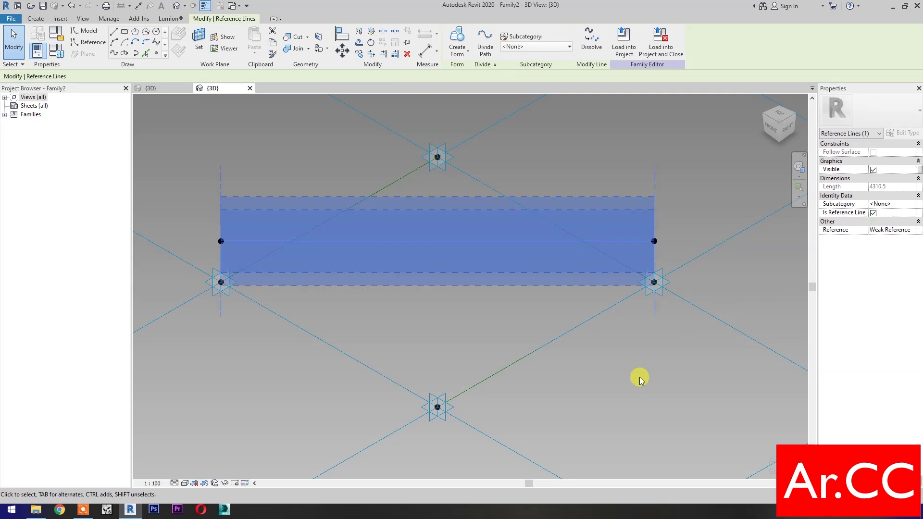
# Host a reference point on the new reference line
pyautogui.click(156, 54)
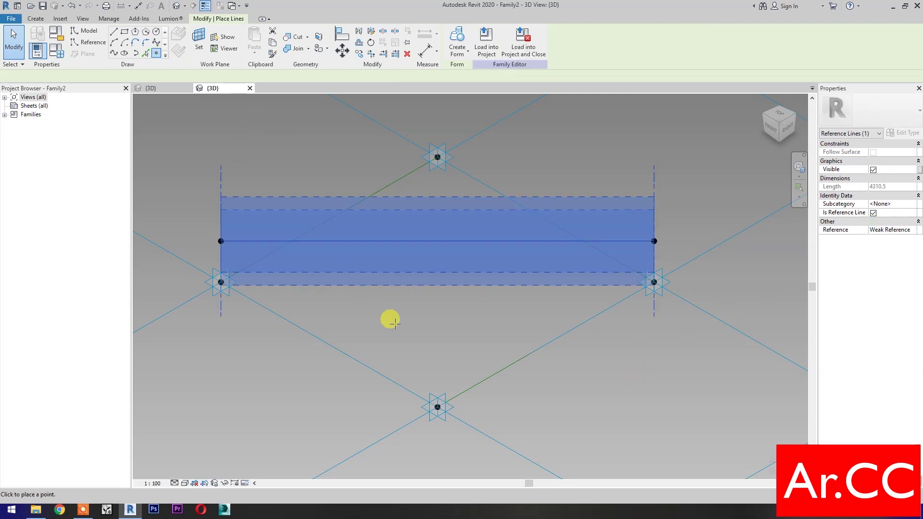
pyautogui.click(402, 241)
pyautogui.press('Escape')
pyautogui.press('Escape')
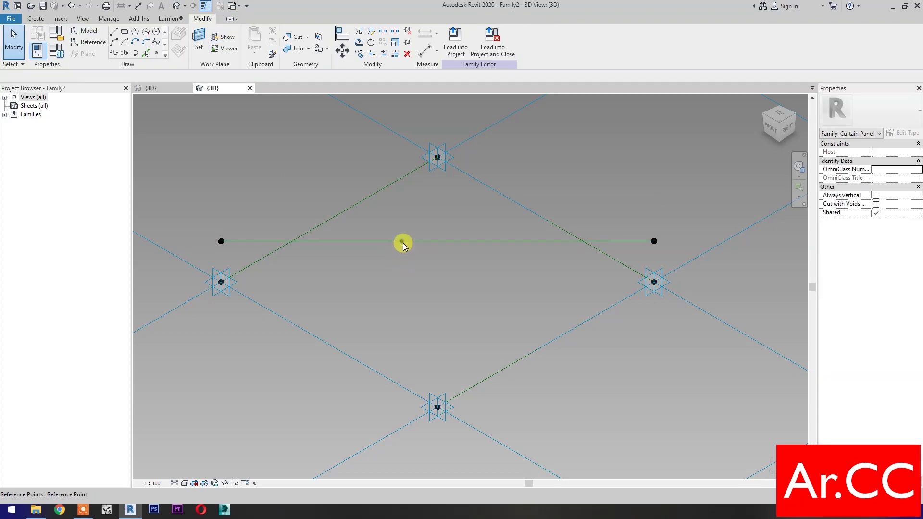
# Drive the hosted point's Normalized Curve Parameter with a new instance parameter named NCP
pyautogui.click(403, 243)
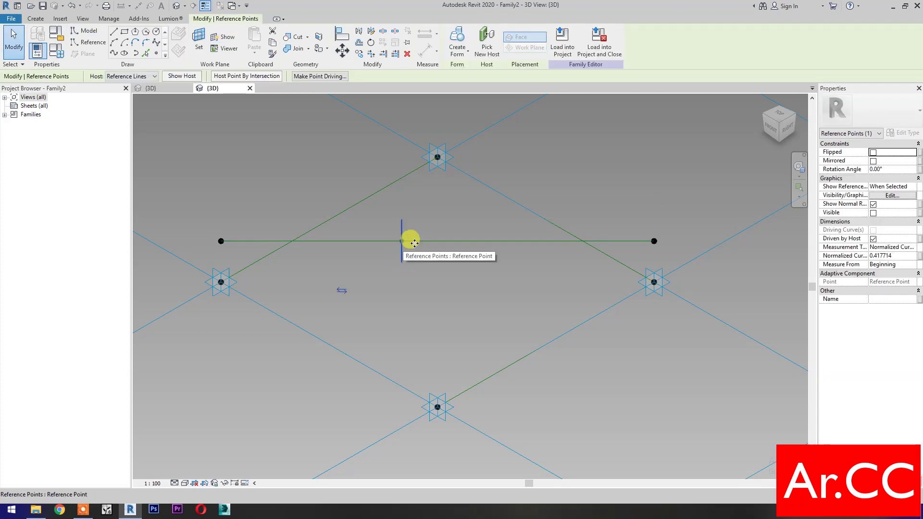
pyautogui.click(920, 256)
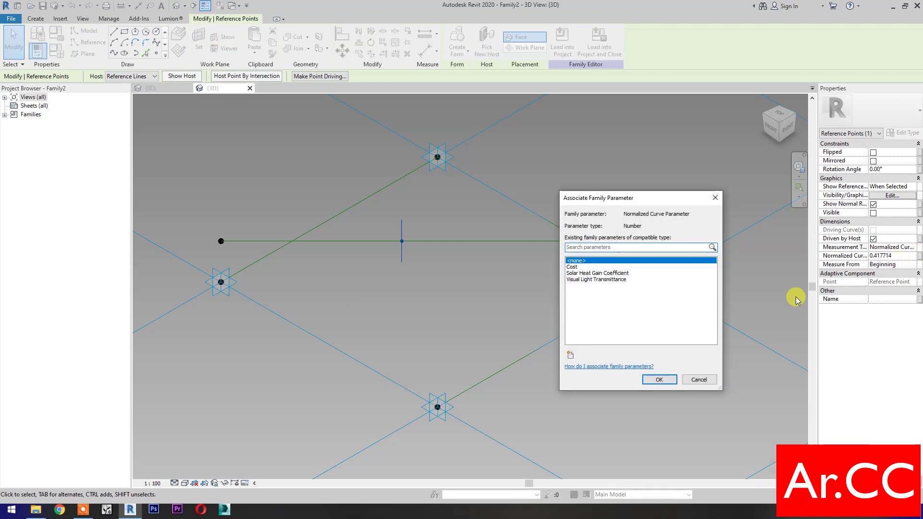
pyautogui.click(569, 358)
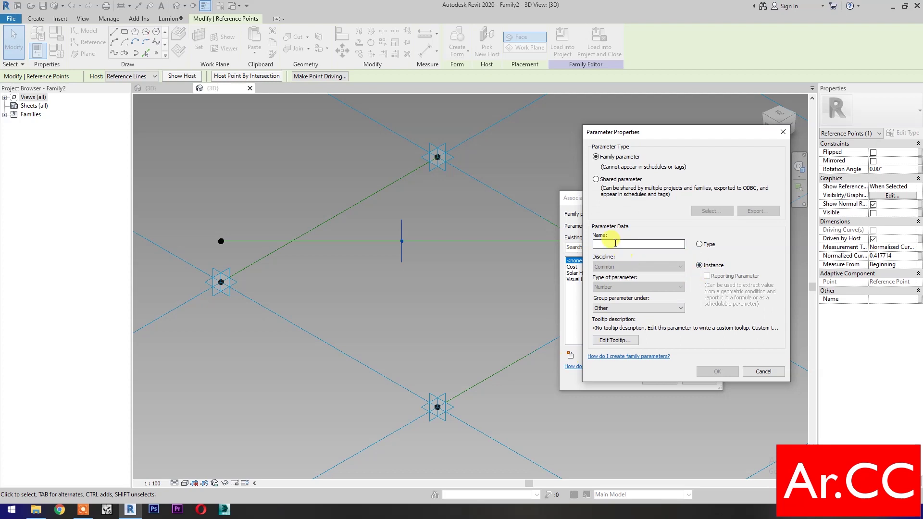
pyautogui.write('NCP')
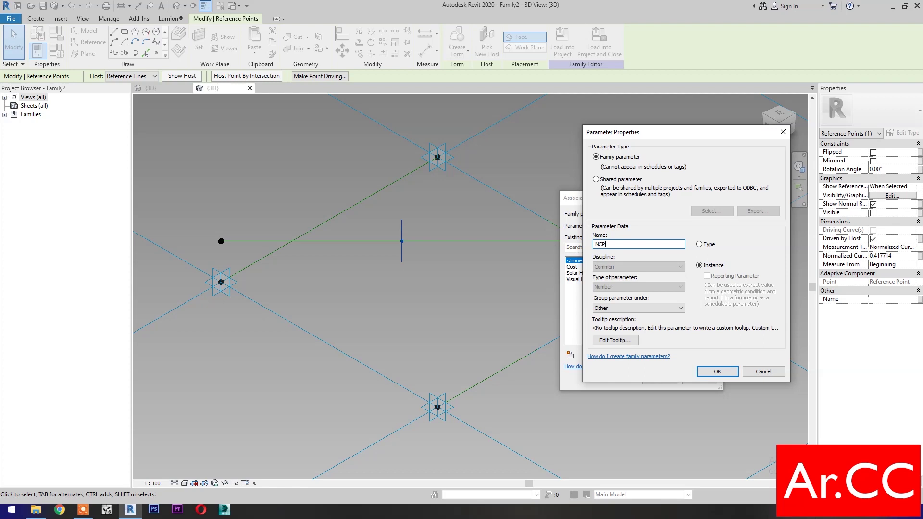
pyautogui.click(707, 371)
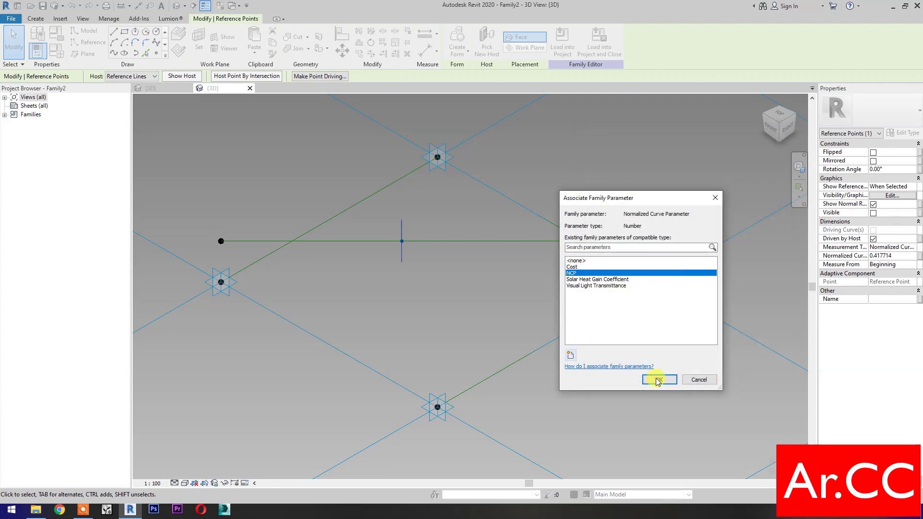
pyautogui.click(659, 380)
pyautogui.click(645, 388)
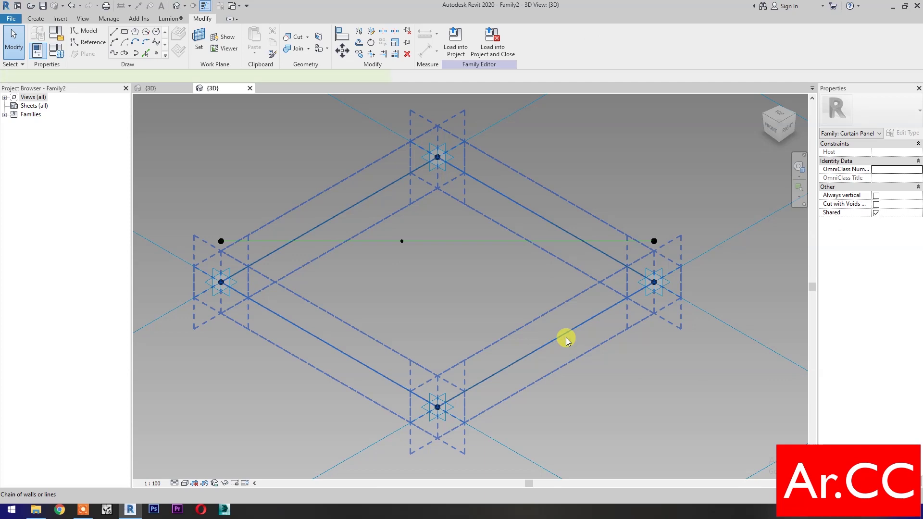
# Build a planar surface from the four diamond reference lines and divide it into a 10 by 10 U/V grid
pyautogui.click(567, 337)
pyautogui.click(457, 39)
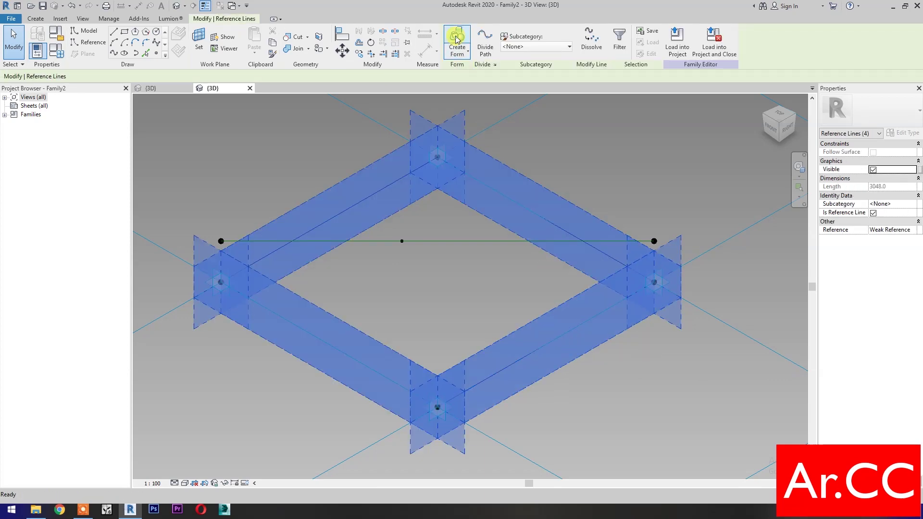
pyautogui.click(301, 429)
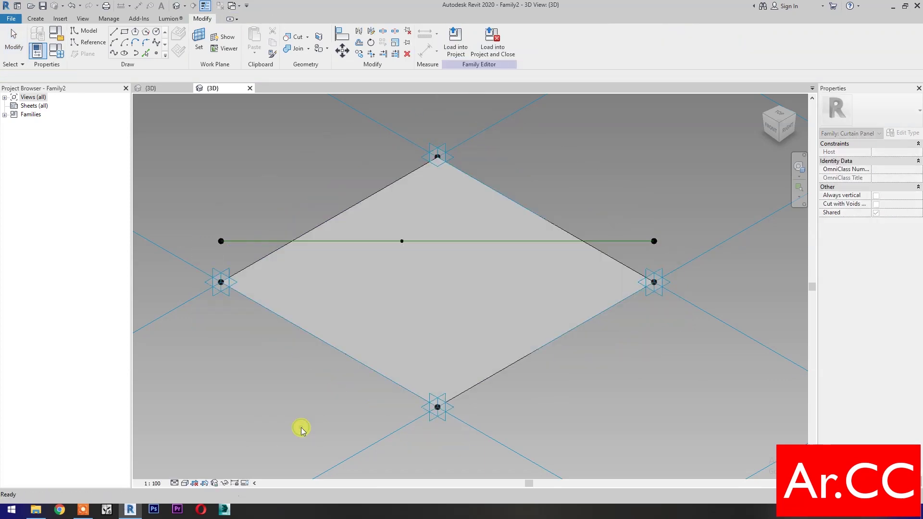
pyautogui.click(310, 282)
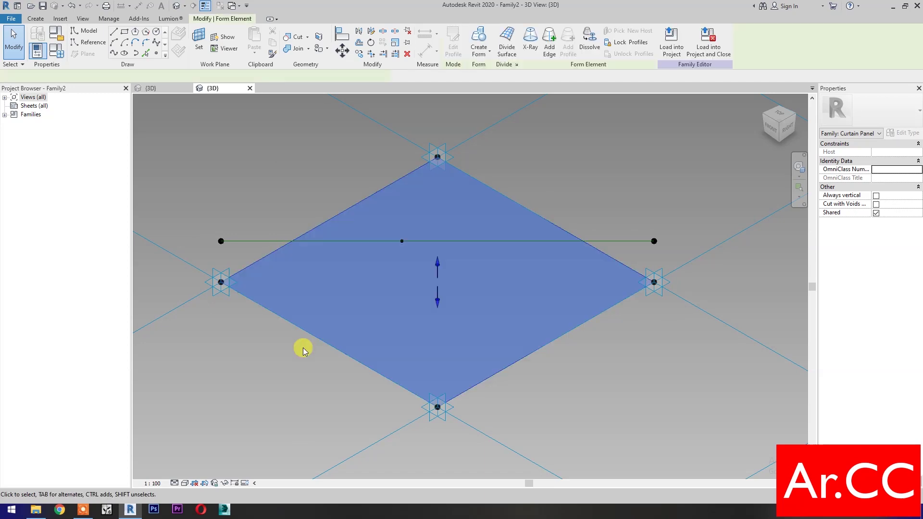
pyautogui.click(513, 42)
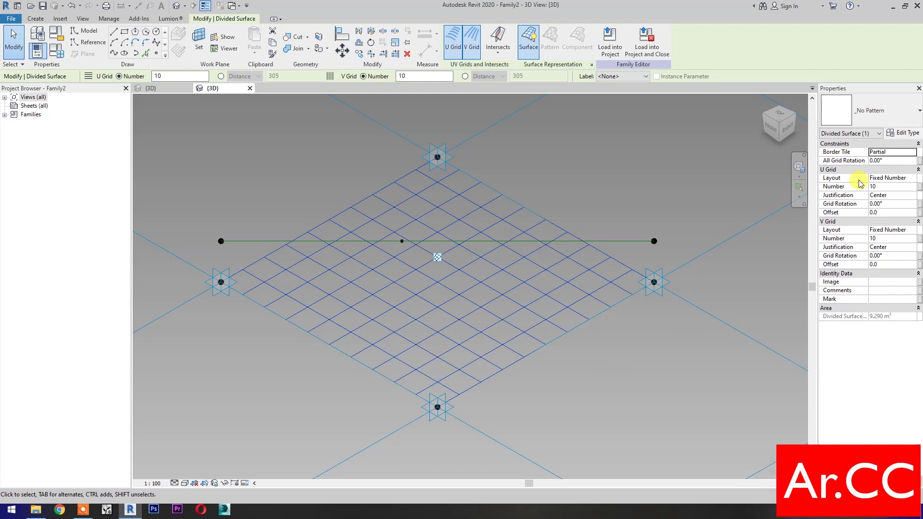
# Link the U grid number to a new instance parameter named U Grid
pyautogui.click(920, 192)
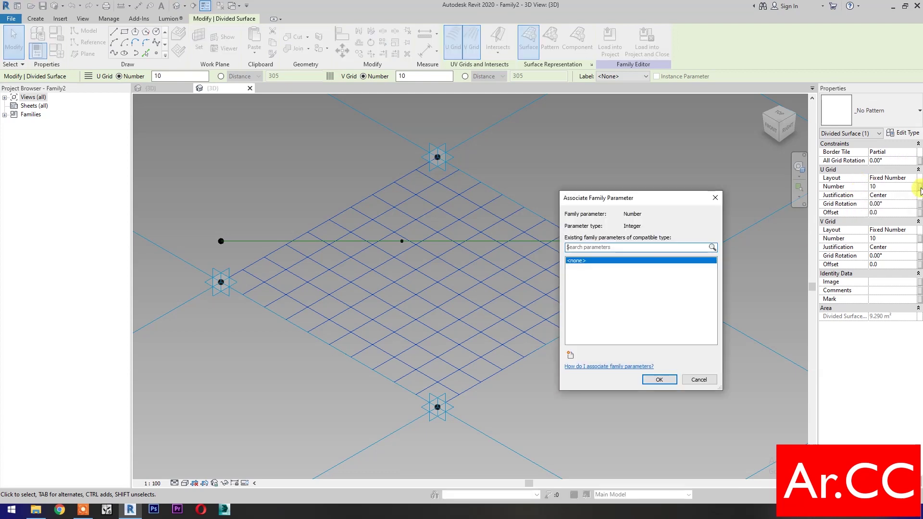
pyautogui.click(571, 357)
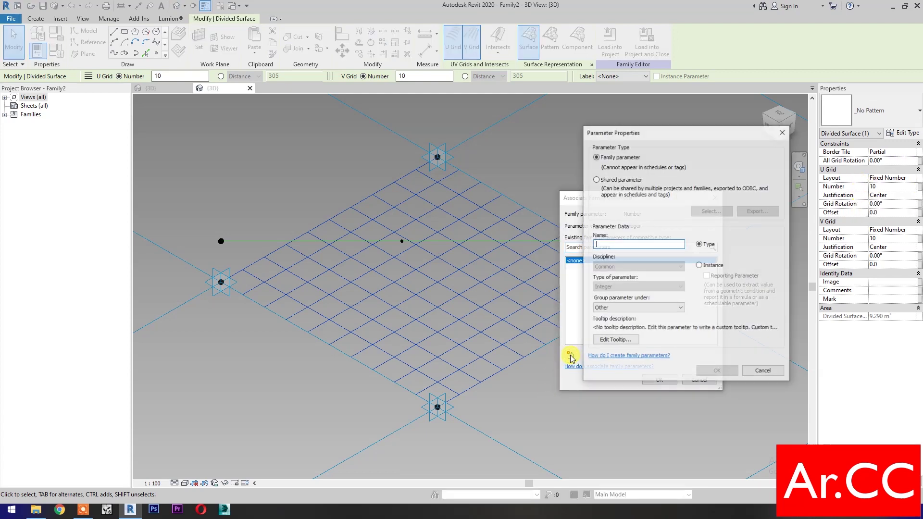
pyautogui.click(702, 266)
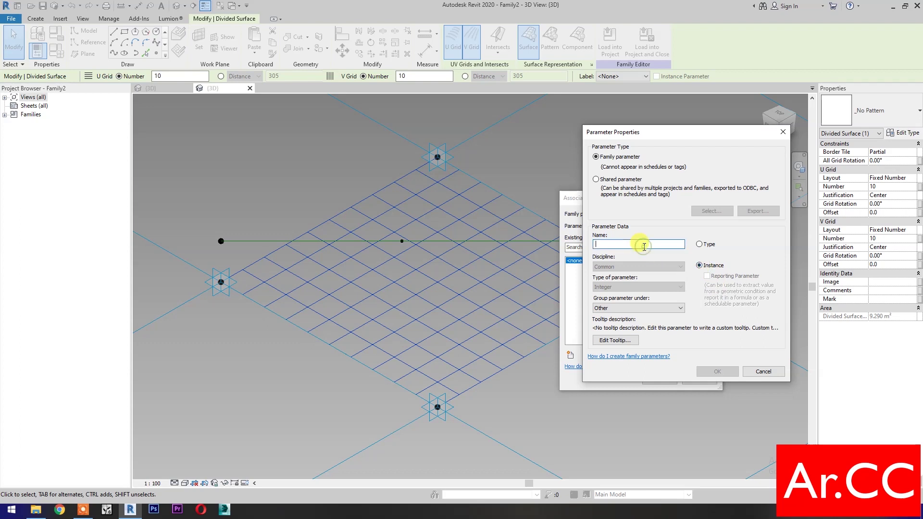
pyautogui.write('U Grid')
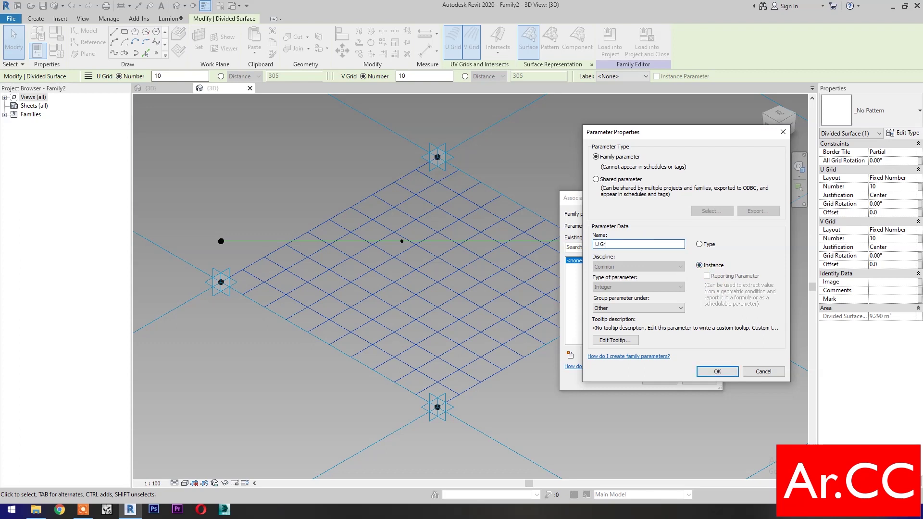
pyautogui.click(712, 371)
pyautogui.click(660, 380)
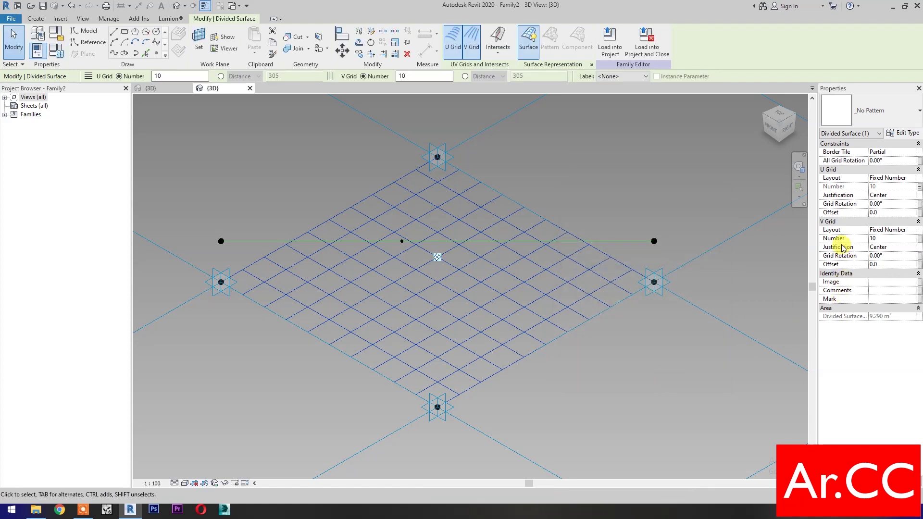
# Link the V grid number to a new instance parameter named V Grid
pyautogui.click(919, 239)
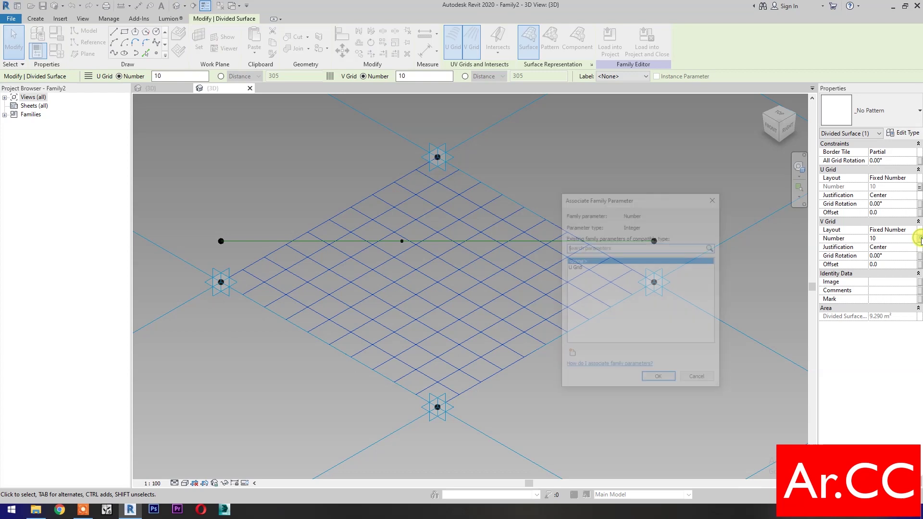
pyautogui.click(570, 356)
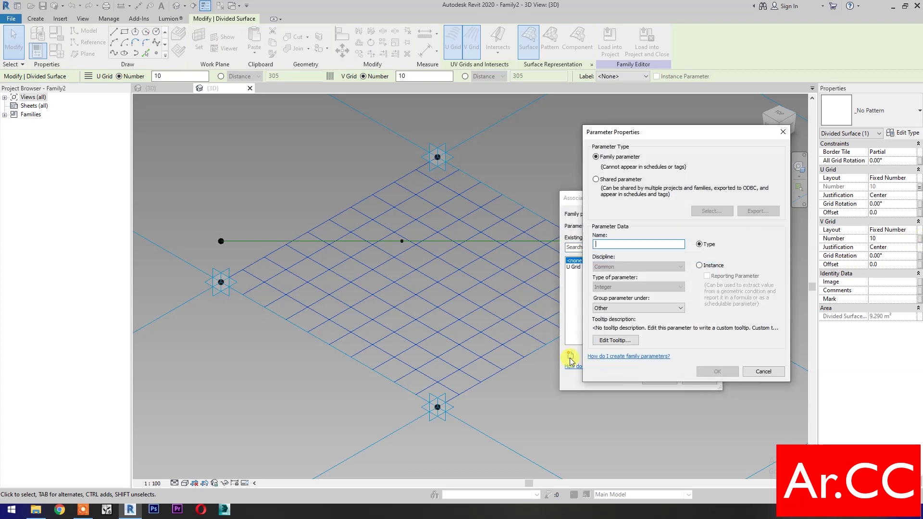
pyautogui.click(700, 266)
pyautogui.press('BackSpace')
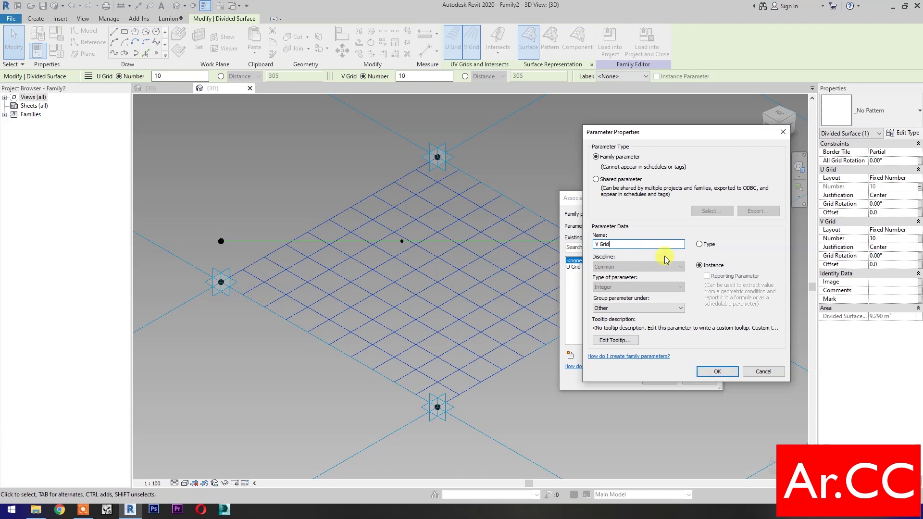
pyautogui.click(707, 372)
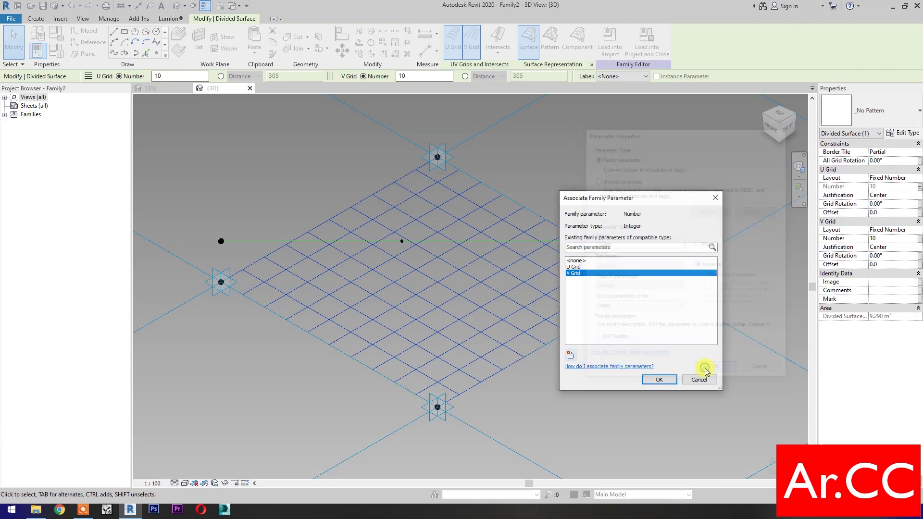
pyautogui.click(659, 380)
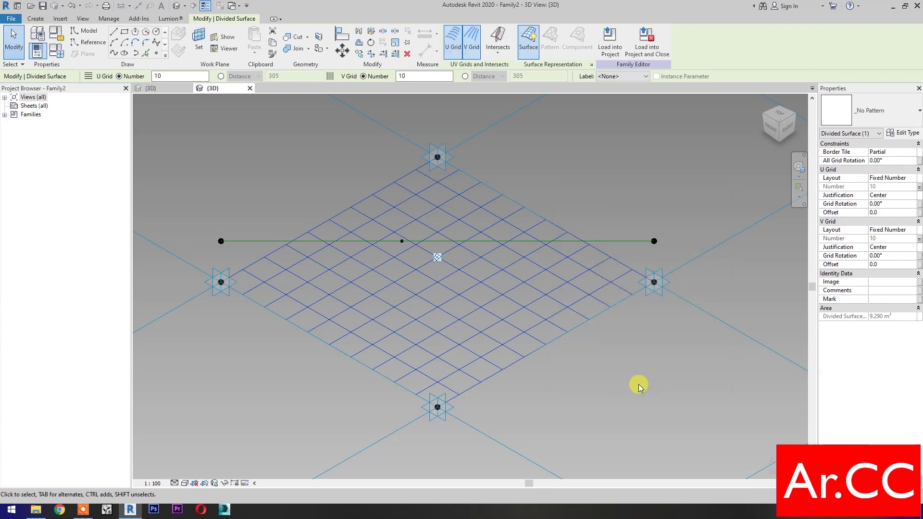
pyautogui.click(869, 111)
# Switch the divided surface's pattern to Triangle (flat)
pyautogui.scroll(-2, 869, 358)
pyautogui.scroll(-3, 870, 359)
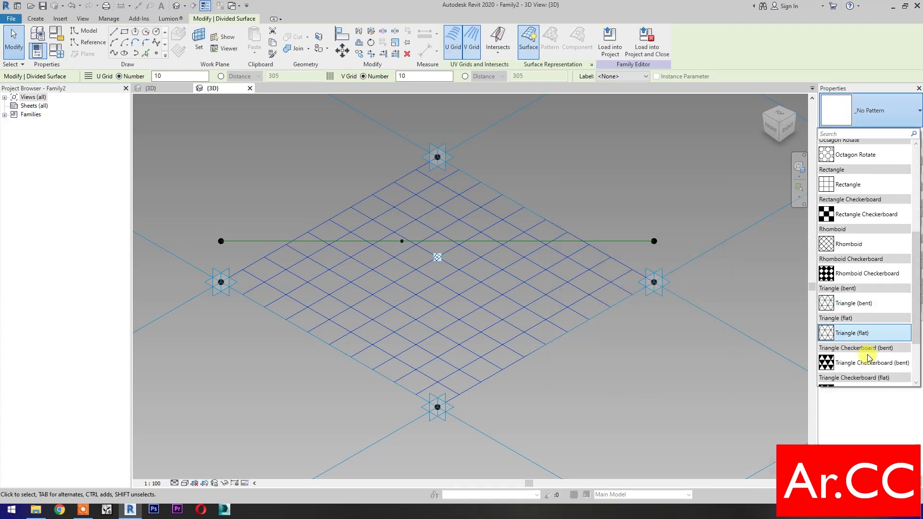
pyautogui.click(862, 338)
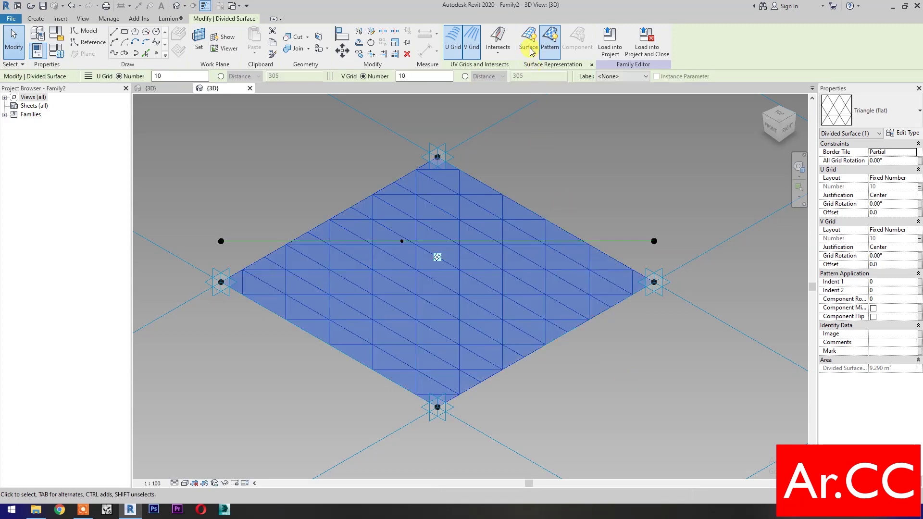
# In Surface Representation, turn off pattern fill and show nodes at the grid intersections
pyautogui.click(591, 64)
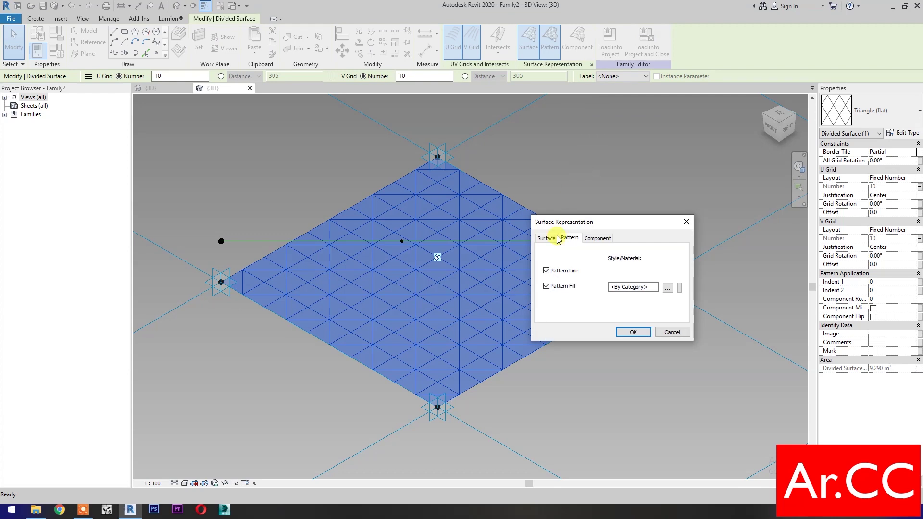
pyautogui.click(547, 286)
pyautogui.click(546, 238)
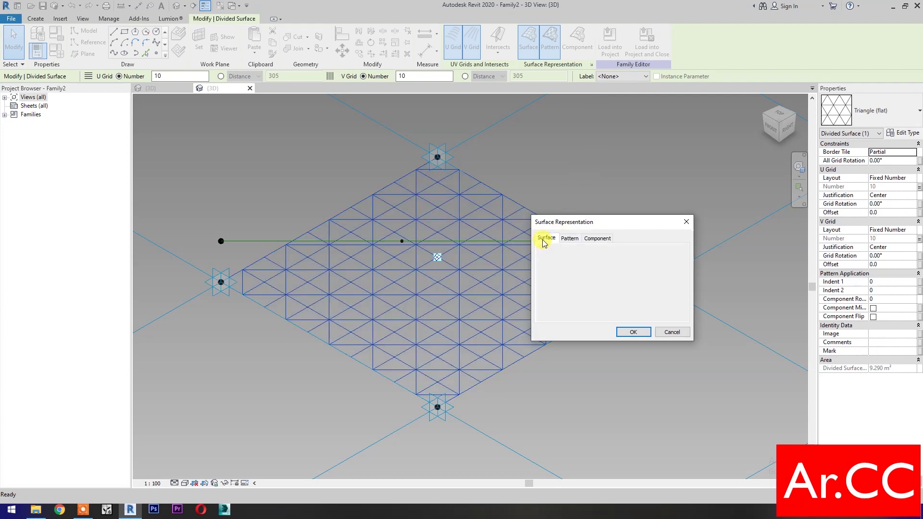
pyautogui.click(546, 285)
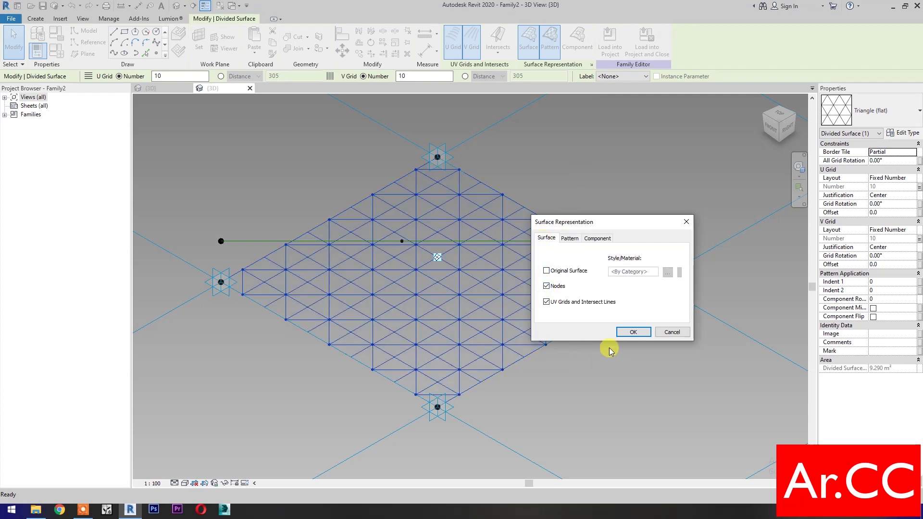
pyautogui.click(627, 333)
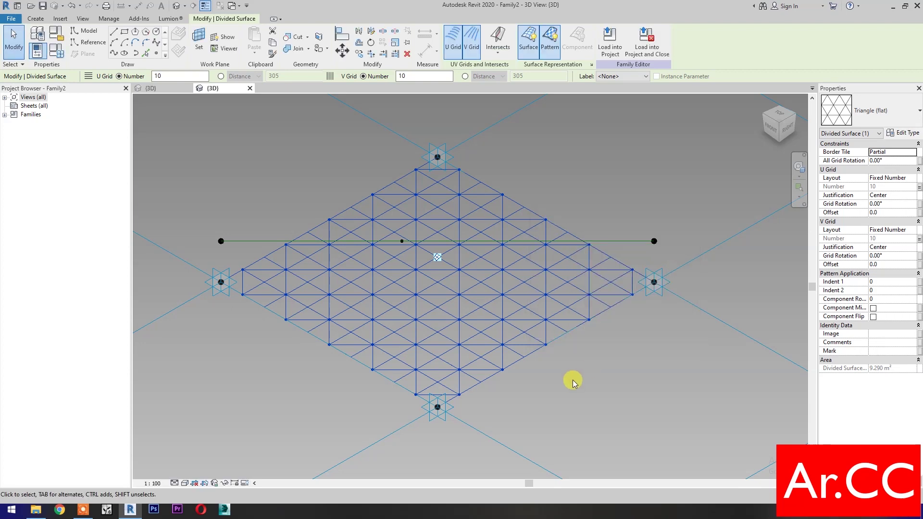
pyautogui.click(573, 382)
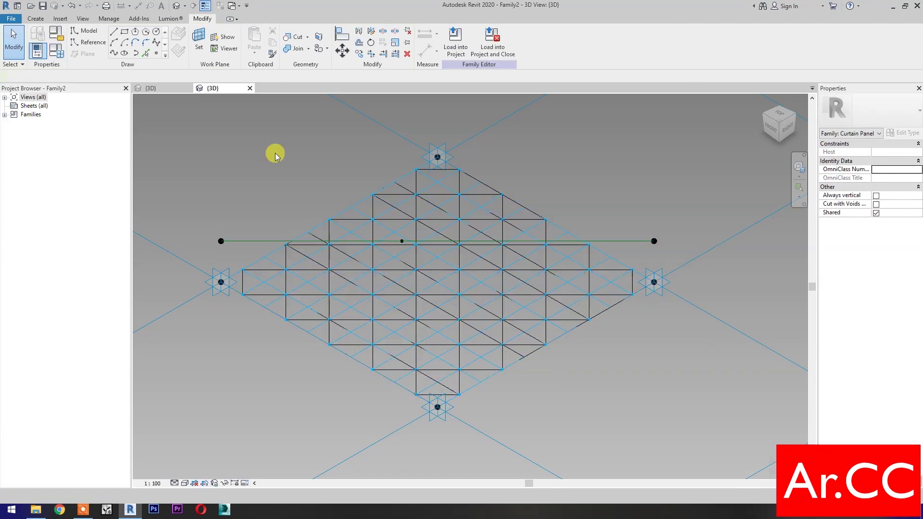
# Load Adaptive Triangle Accent Dynamic and place it on three grid nodes plus the attractor point
pyautogui.click(174, 89)
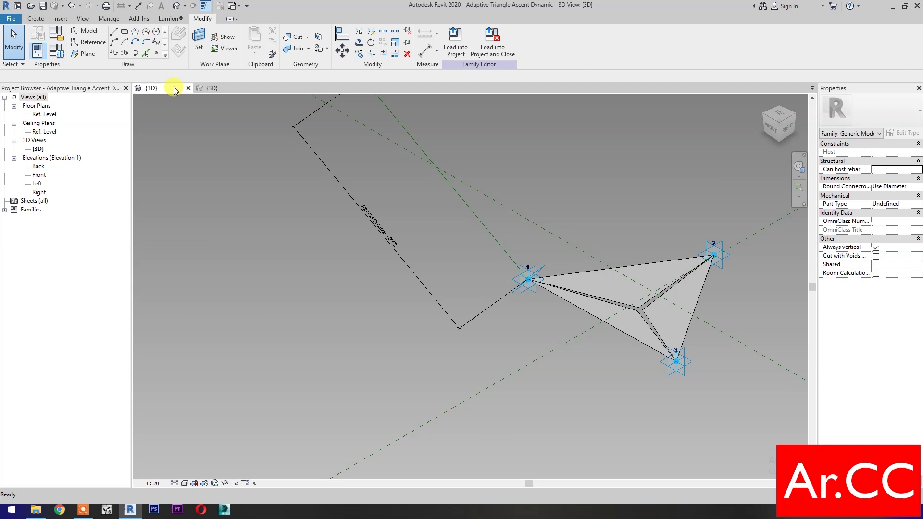
pyautogui.click(488, 56)
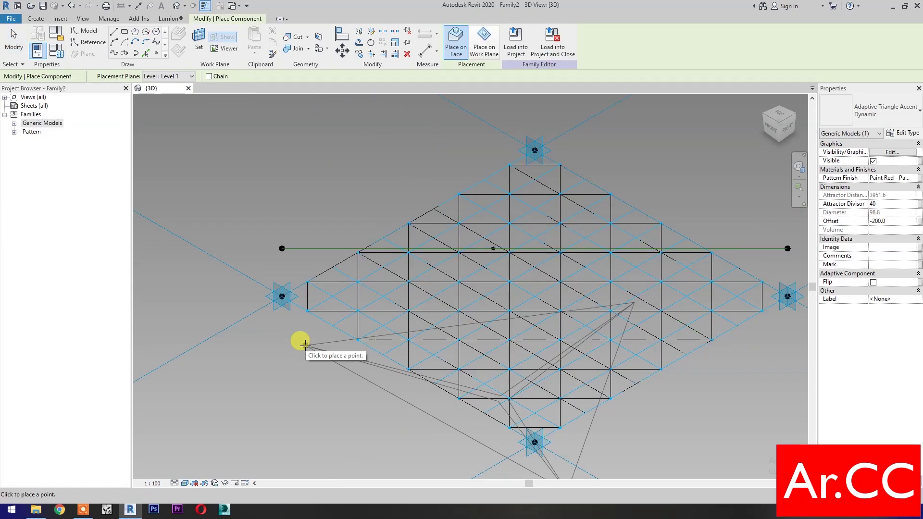
pyautogui.click(307, 310)
pyautogui.click(357, 311)
pyautogui.click(357, 339)
pyautogui.click(493, 248)
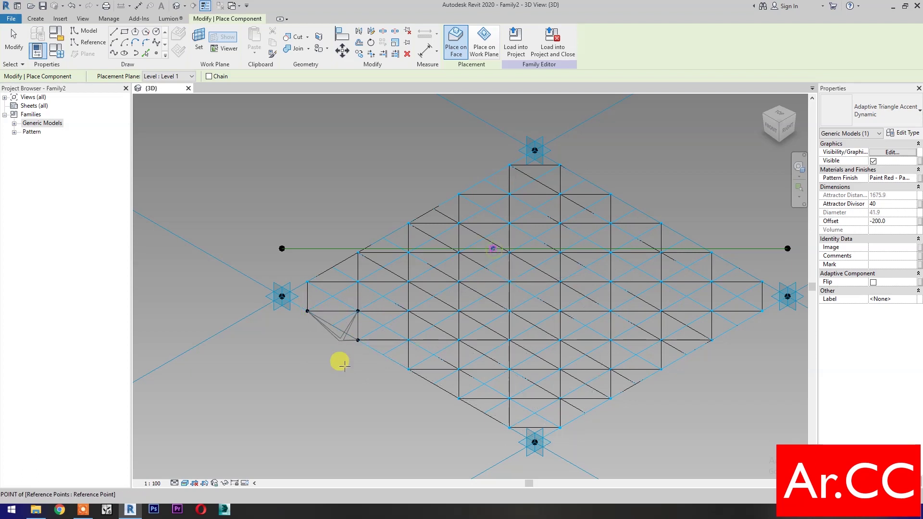
pyautogui.press('Escape')
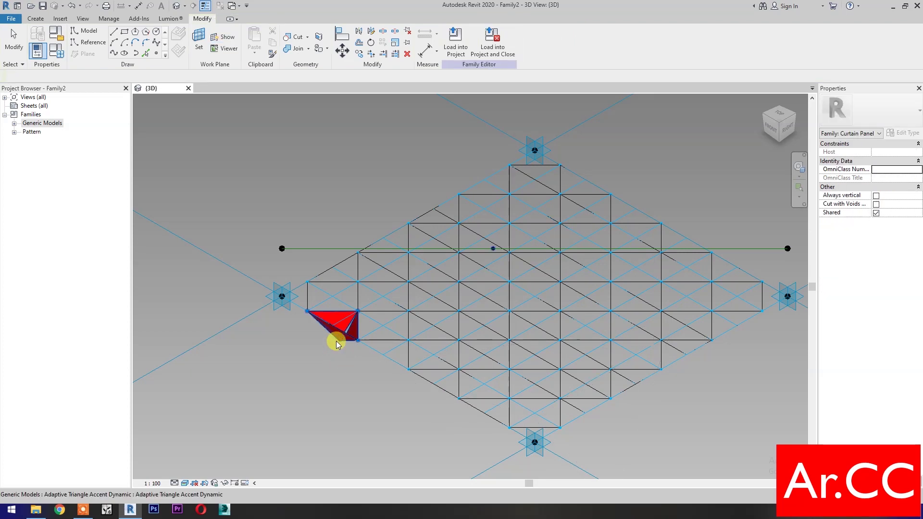
# Link the accent's Pattern Finish, Attractor Divisor and Offset to family parameters, then repeat it
pyautogui.click(337, 342)
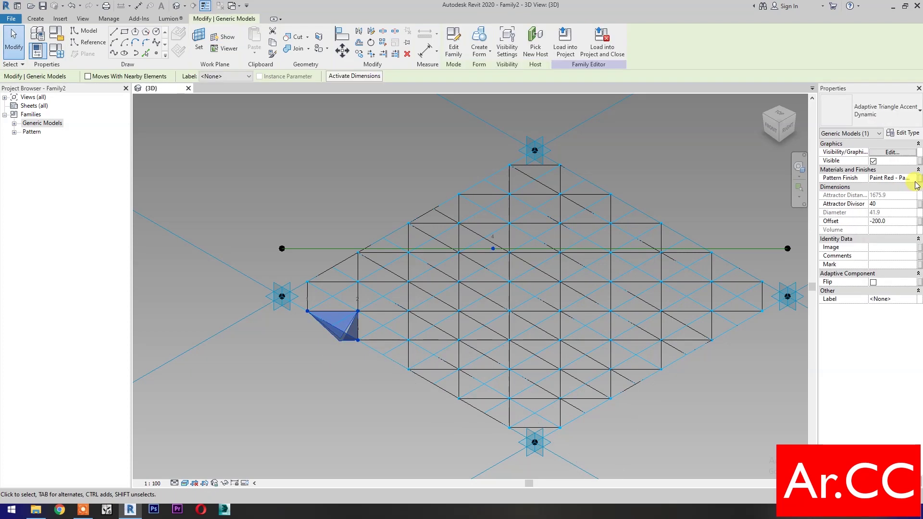
pyautogui.click(919, 179)
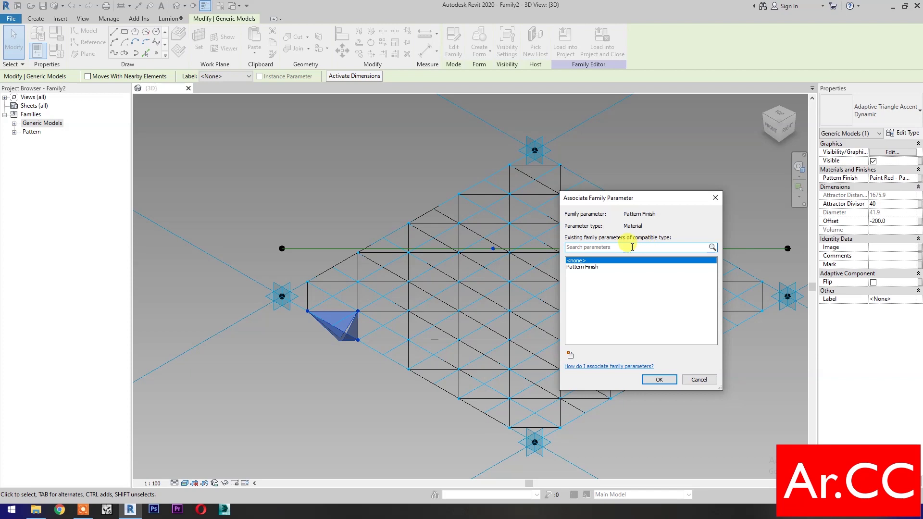
pyautogui.click(584, 268)
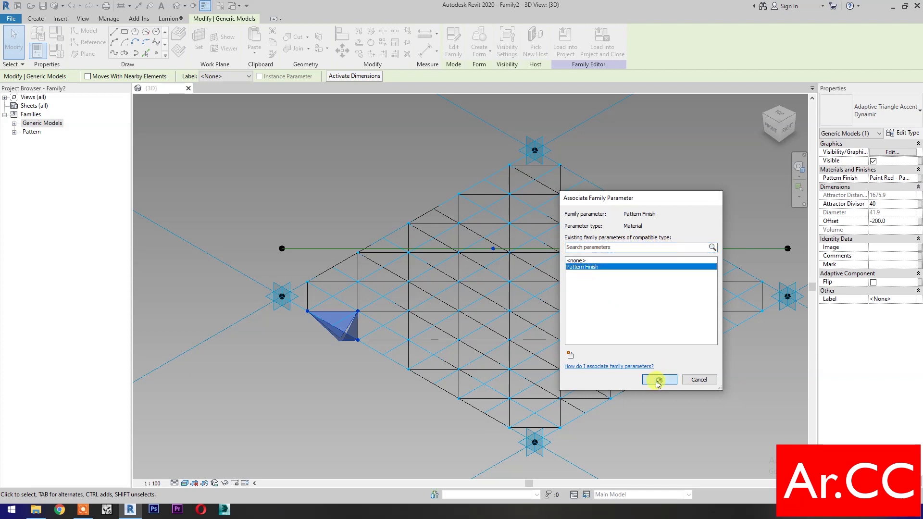
pyautogui.click(660, 379)
pyautogui.click(919, 204)
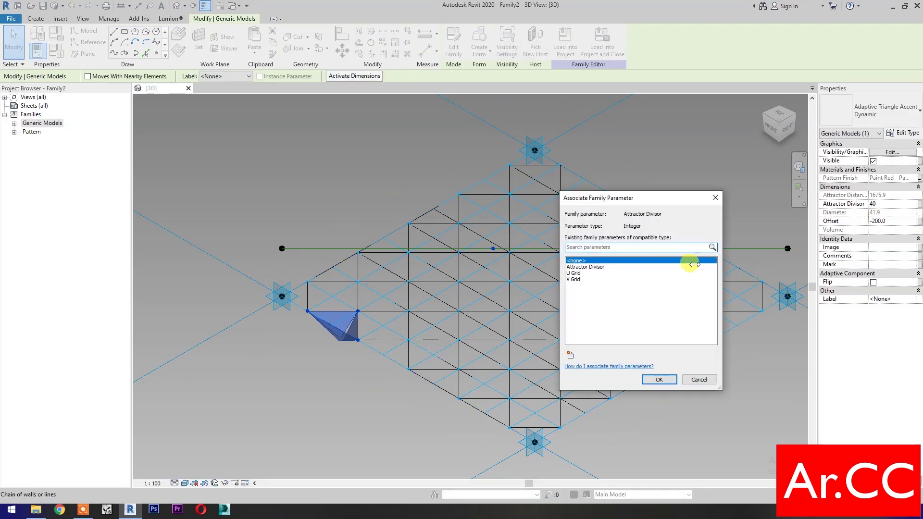
pyautogui.click(594, 273)
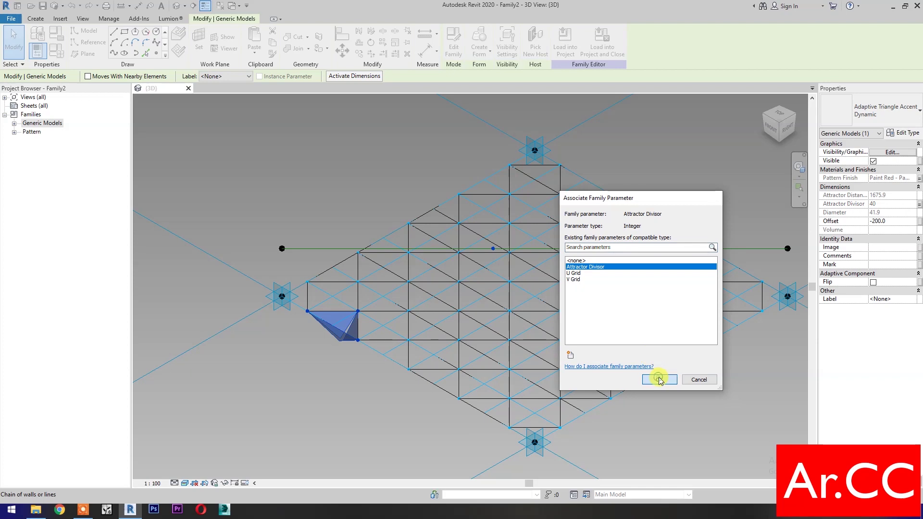
pyautogui.click(659, 379)
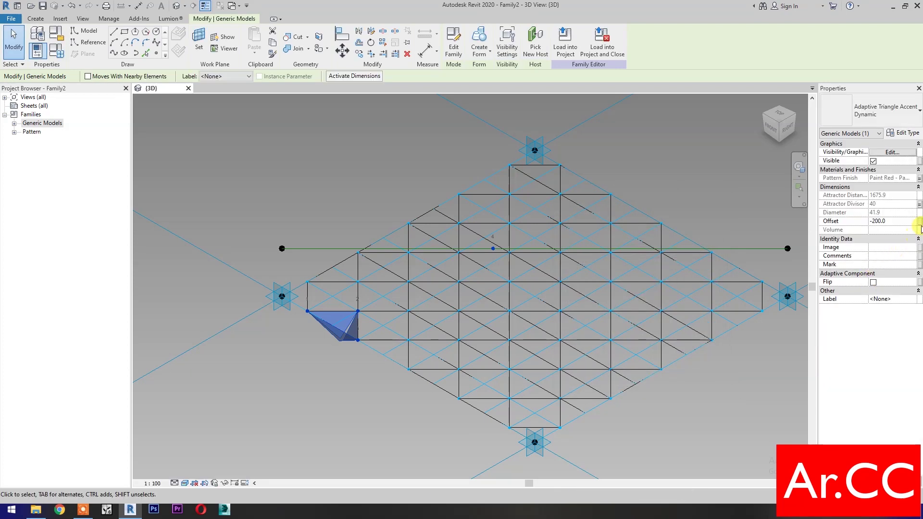
pyautogui.click(920, 221)
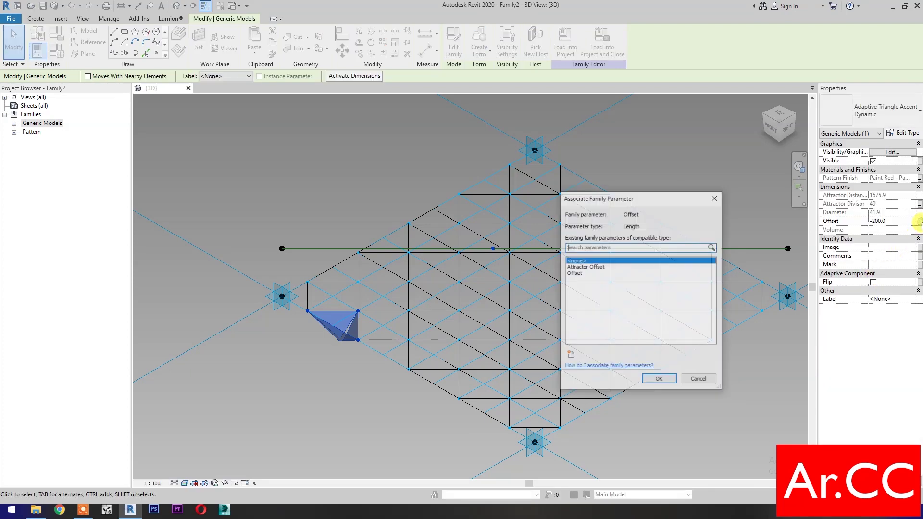
pyautogui.click(581, 274)
pyautogui.click(658, 380)
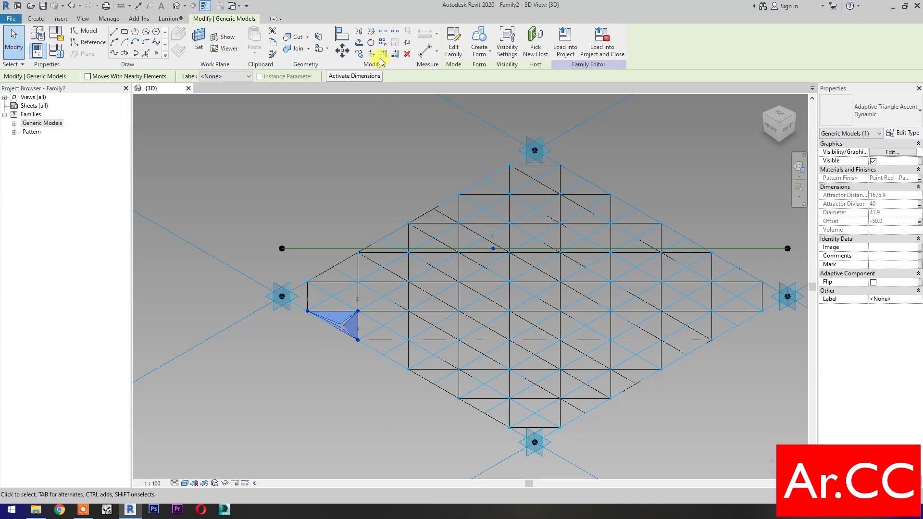
pyautogui.click(381, 44)
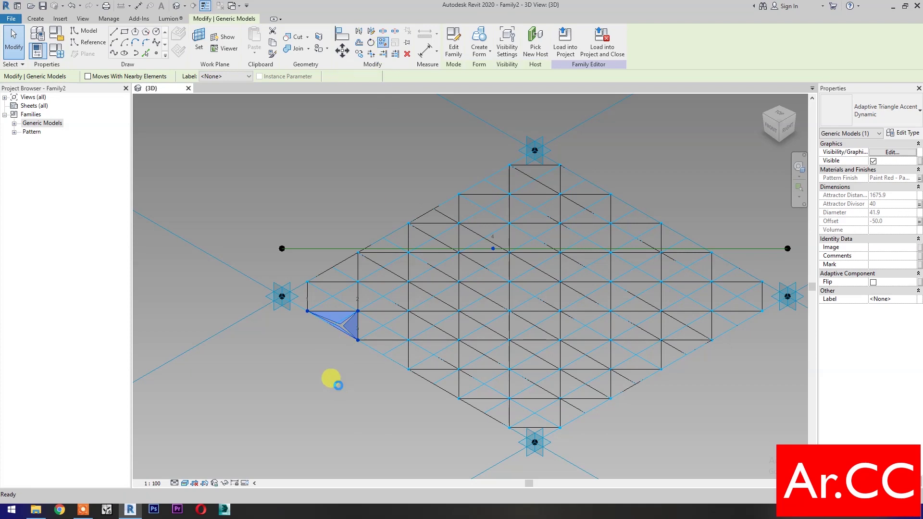
pyautogui.click(14, 123)
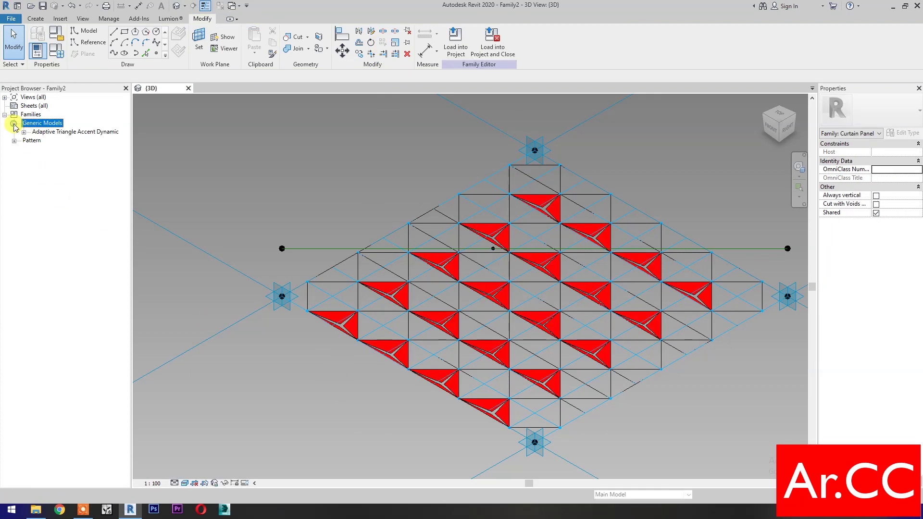
# Place another Adaptive Triangle Accent Dynamic on three grid nodes plus the attractor point
pyautogui.click(24, 132)
pyautogui.moveTo(60, 144); pyautogui.dragTo(278, 221)
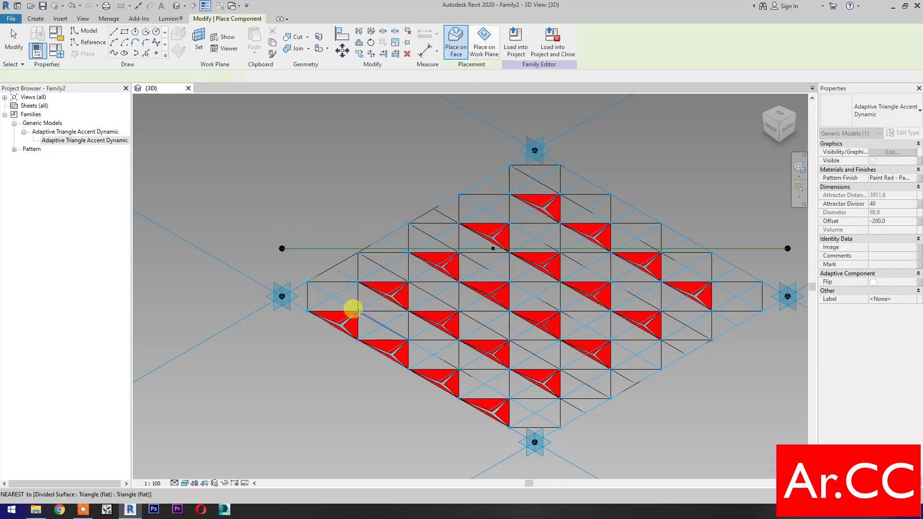
pyautogui.click(358, 312)
pyautogui.click(308, 311)
pyautogui.click(308, 281)
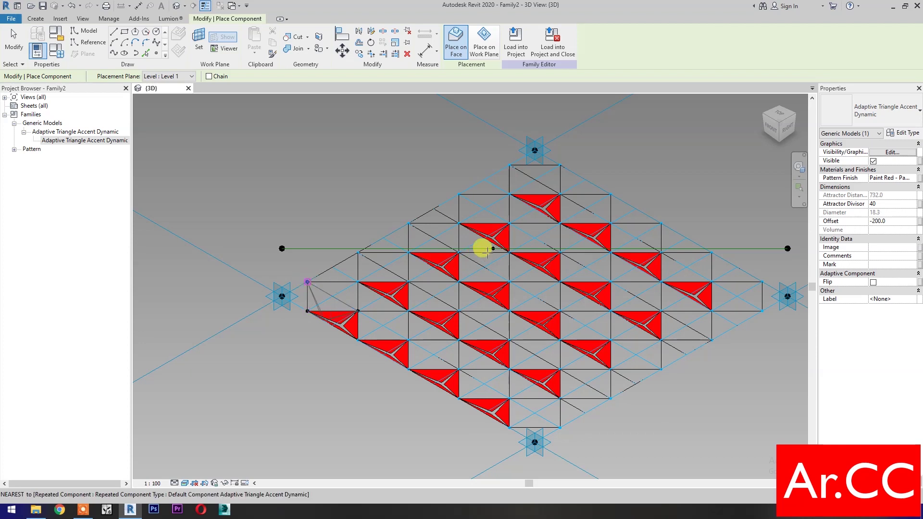
pyautogui.click(492, 248)
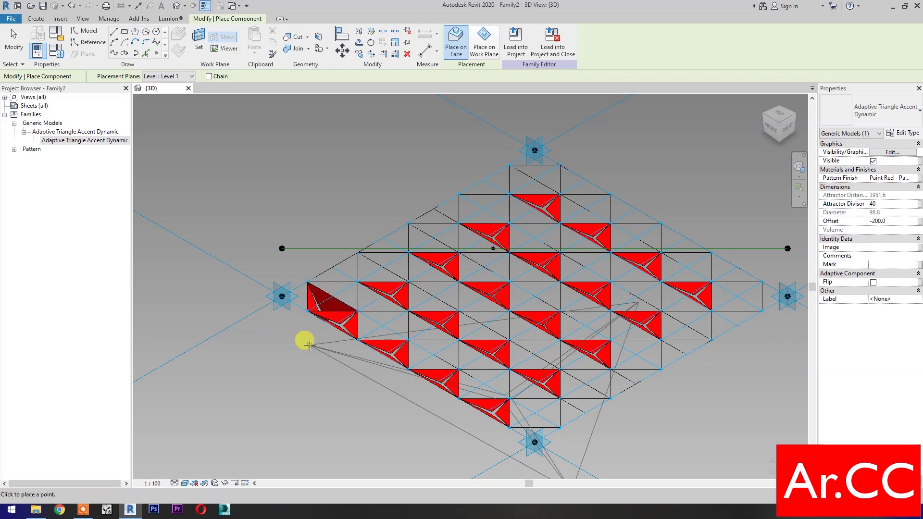
pyautogui.press('Escape')
pyautogui.press('Escape')
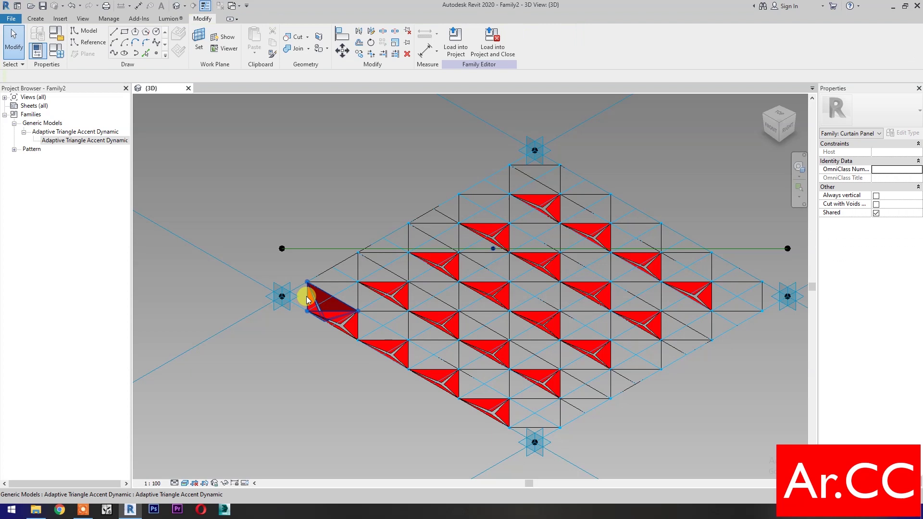
# Link the new accent's Attractor Divisor and Offset to their family parameters
pyautogui.click(306, 299)
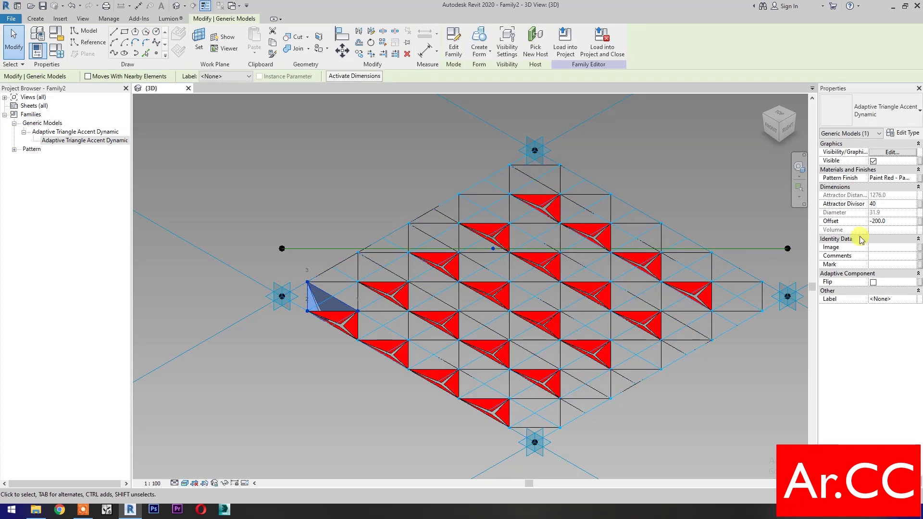
pyautogui.click(919, 204)
pyautogui.click(596, 267)
pyautogui.click(659, 380)
pyautogui.click(919, 222)
pyautogui.click(584, 267)
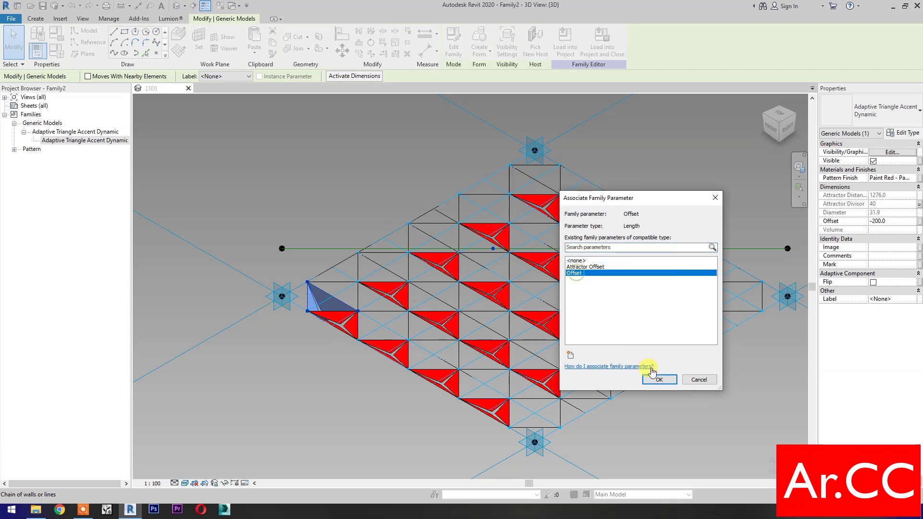
pyautogui.click(659, 380)
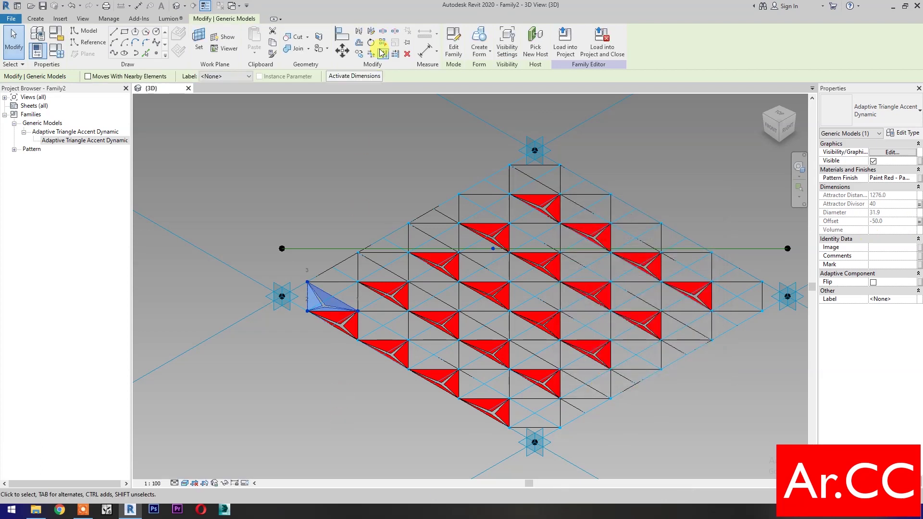
pyautogui.click(382, 43)
pyautogui.click(277, 358)
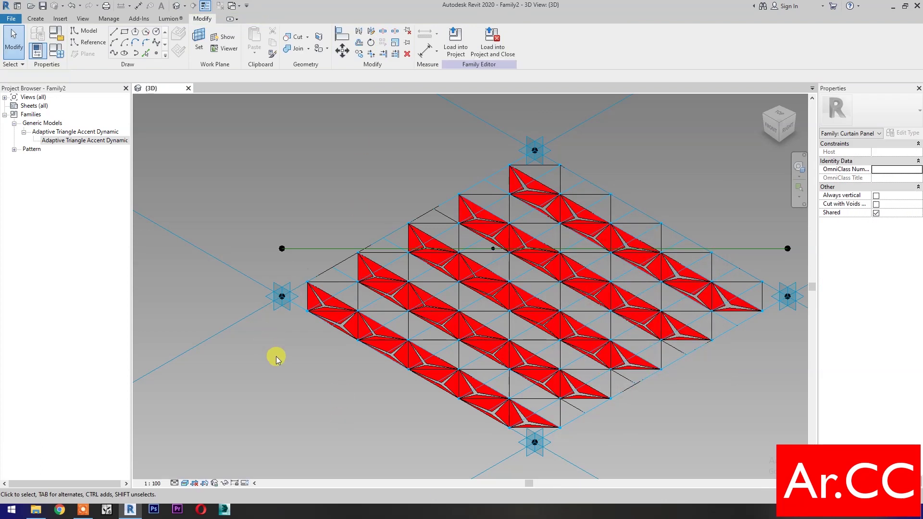
pyautogui.click(106, 140)
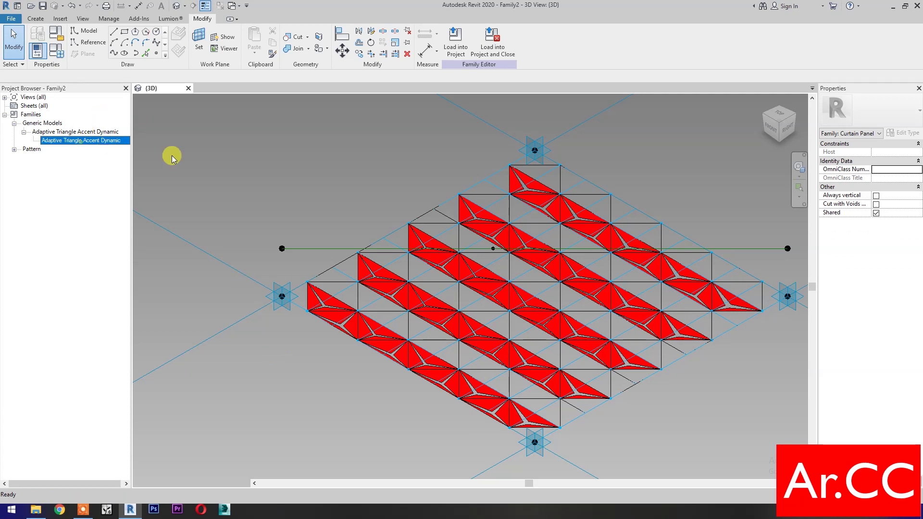
# Place a third triangle accent on three grid nodes
pyautogui.moveTo(235, 172); pyautogui.dragTo(404, 304)
pyautogui.click(408, 311)
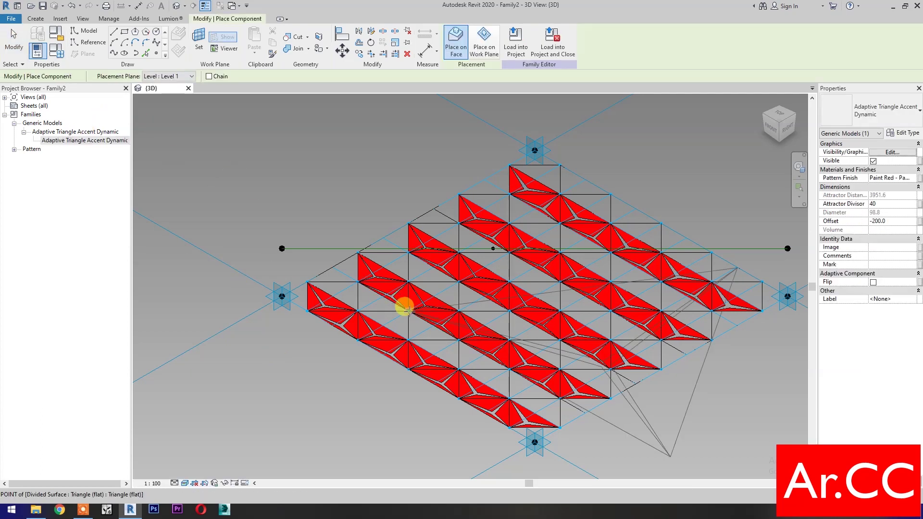
pyautogui.click(358, 281)
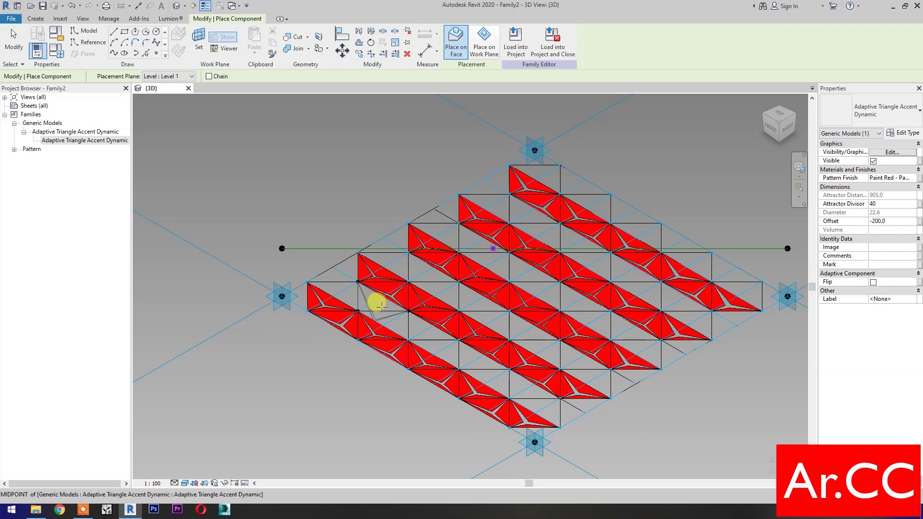
pyautogui.click(367, 303)
pyautogui.press('Escape')
pyautogui.press('Escape')
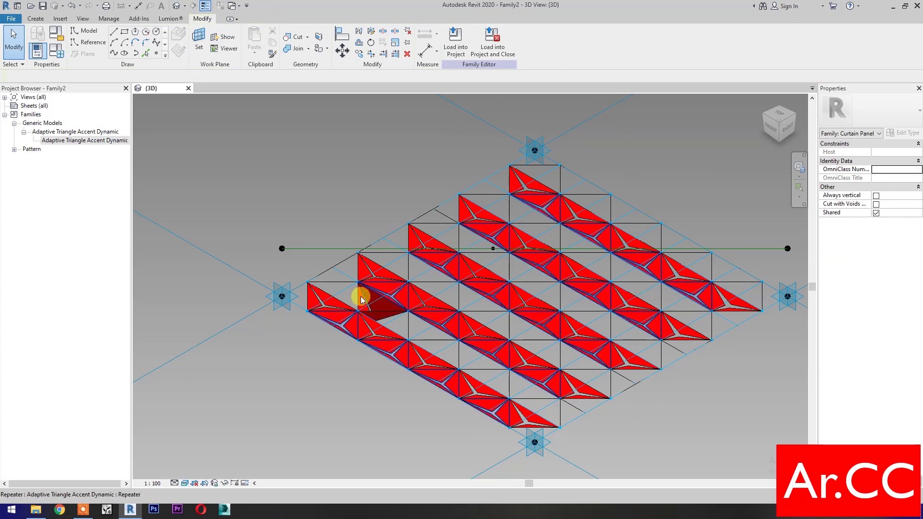
# Link the third accent's Attractor Divisor and Offset to their family parameters
pyautogui.click(368, 289)
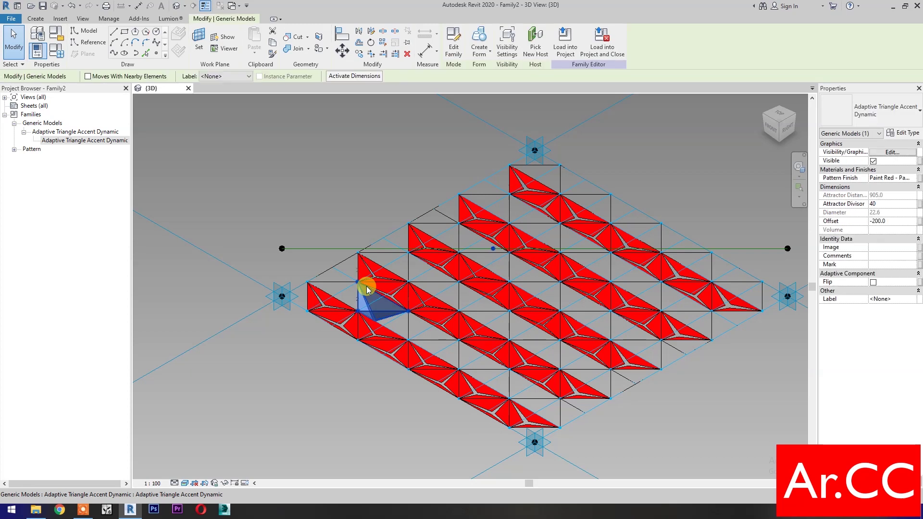
pyautogui.click(920, 205)
pyautogui.click(579, 267)
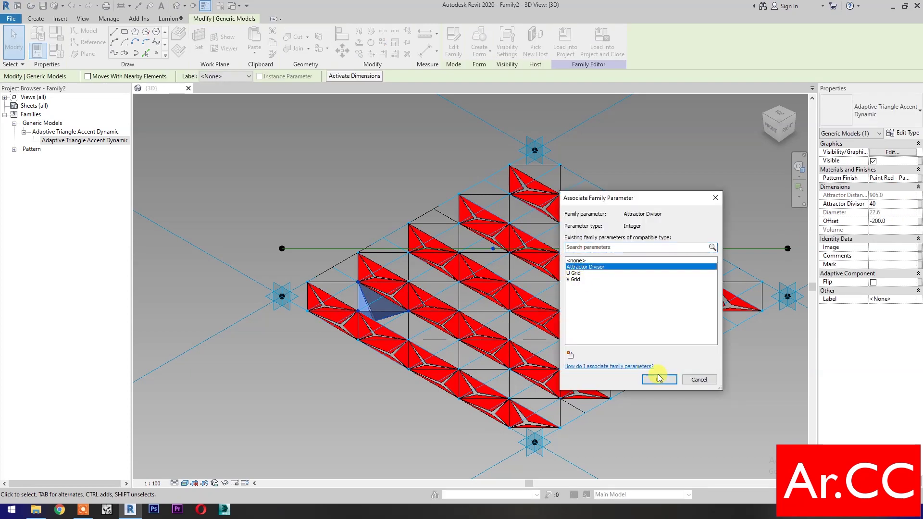
pyautogui.click(659, 379)
pyautogui.click(920, 222)
pyautogui.click(579, 270)
pyautogui.click(657, 379)
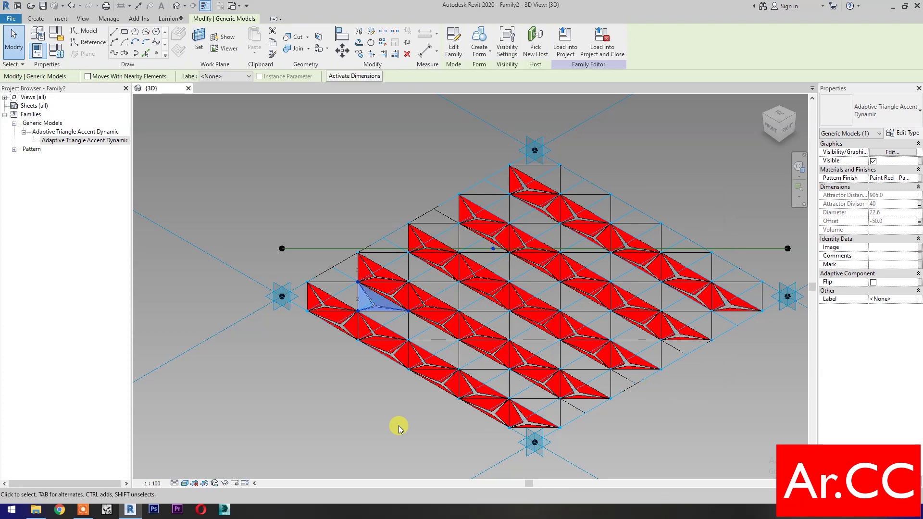
pyautogui.click(383, 42)
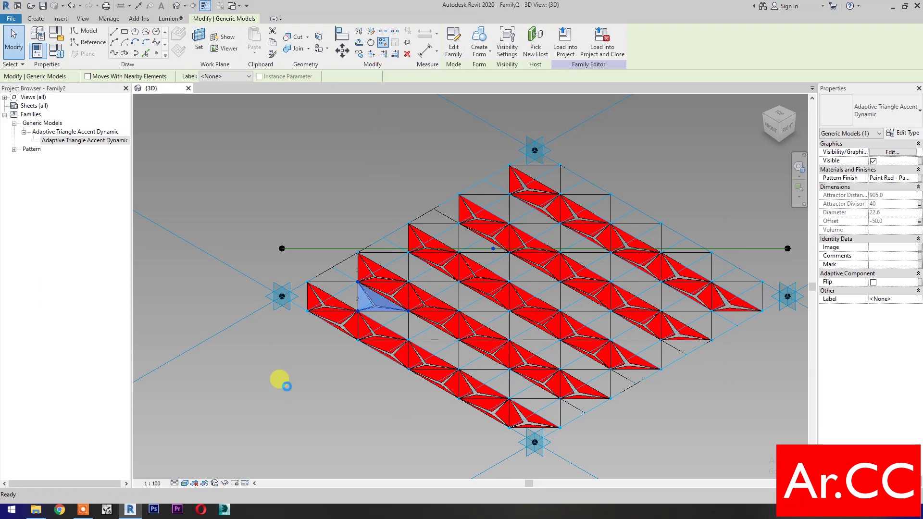
pyautogui.click(287, 387)
pyautogui.moveTo(105, 141); pyautogui.dragTo(210, 148)
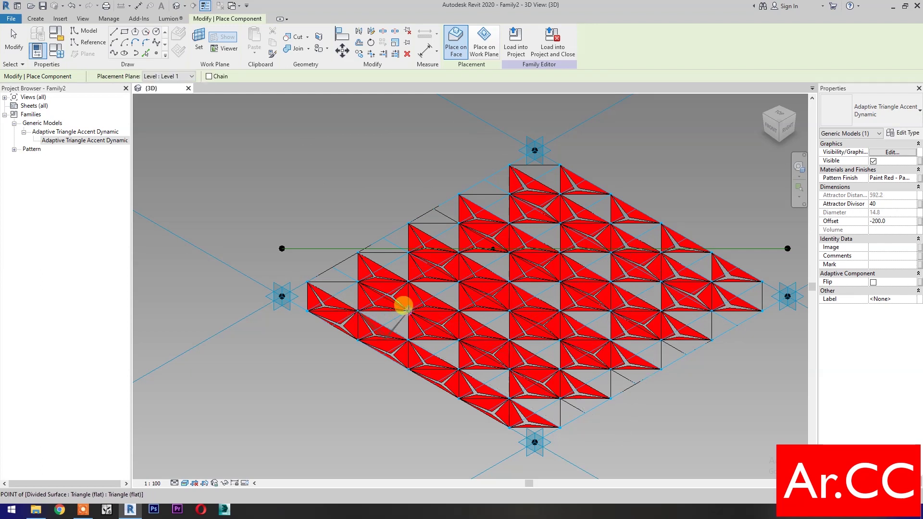
# Complete the fourth triangle accent and link its Attractor Divisor and Offset to family parameters
pyautogui.click(408, 310)
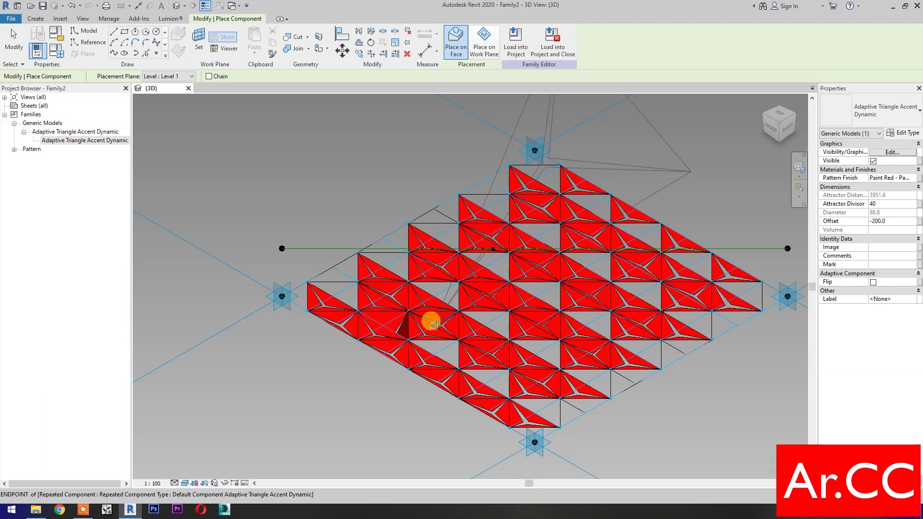
pyautogui.press('Escape')
pyautogui.press('Escape')
pyautogui.click(405, 322)
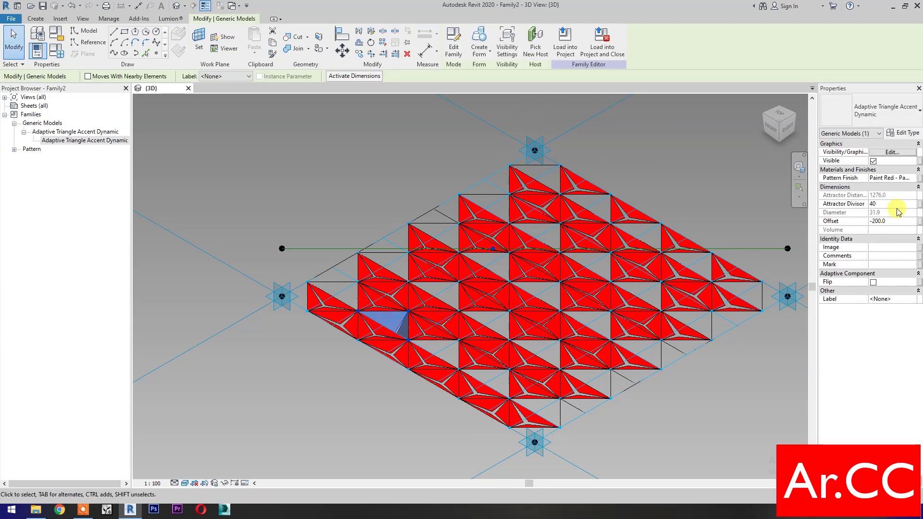
pyautogui.click(920, 205)
pyautogui.click(614, 275)
pyautogui.click(652, 378)
pyautogui.click(596, 273)
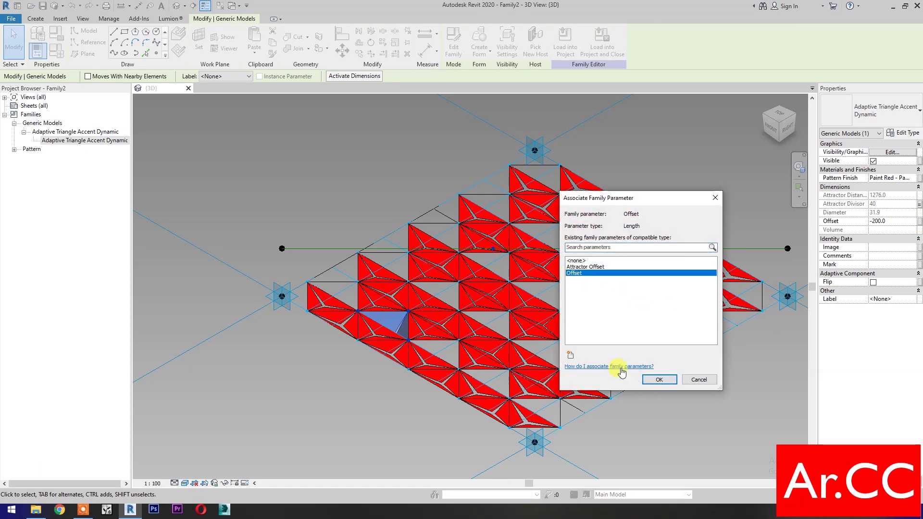
pyautogui.click(647, 380)
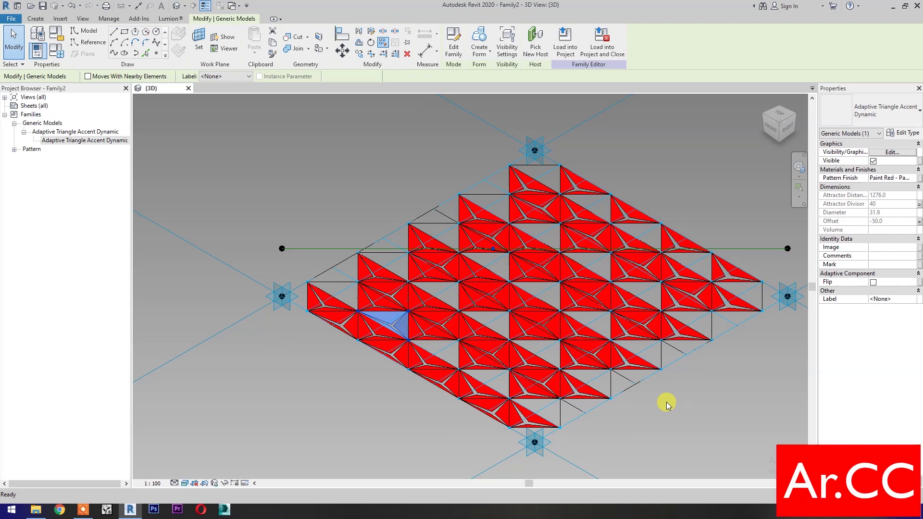
pyautogui.click(667, 404)
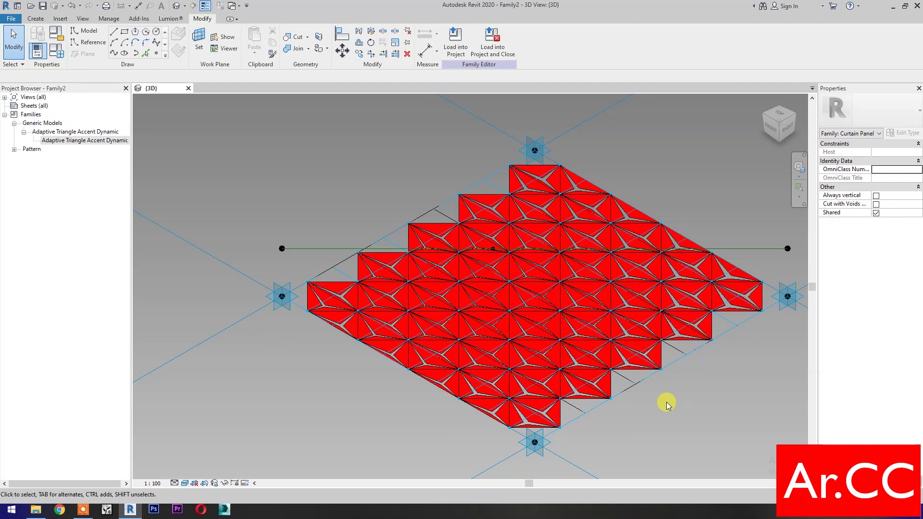
# From a zoomed top view, set the family's NCP value to 0.5 in Family Types
pyautogui.click(767, 134)
pyautogui.click(780, 105)
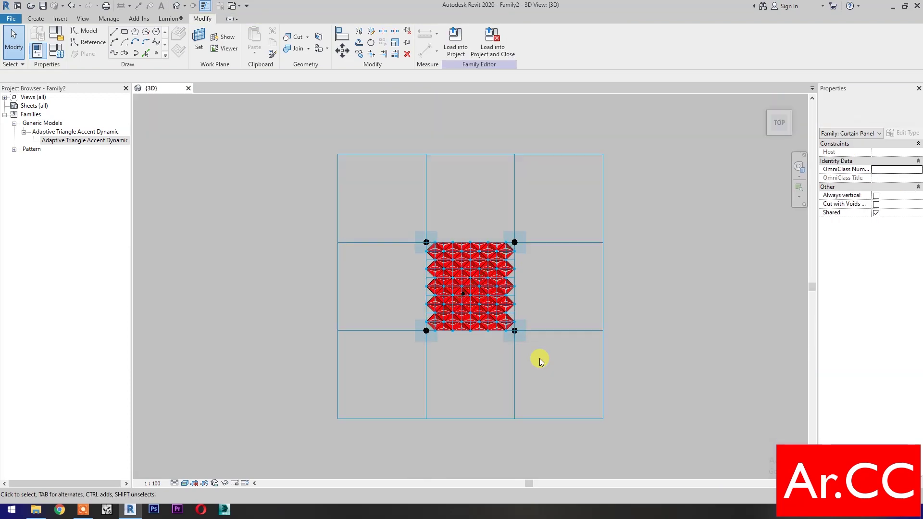
pyautogui.moveTo(451, 360); pyautogui.dragTo(583, 449, button='middle')
pyautogui.scroll(2, 616, 406)
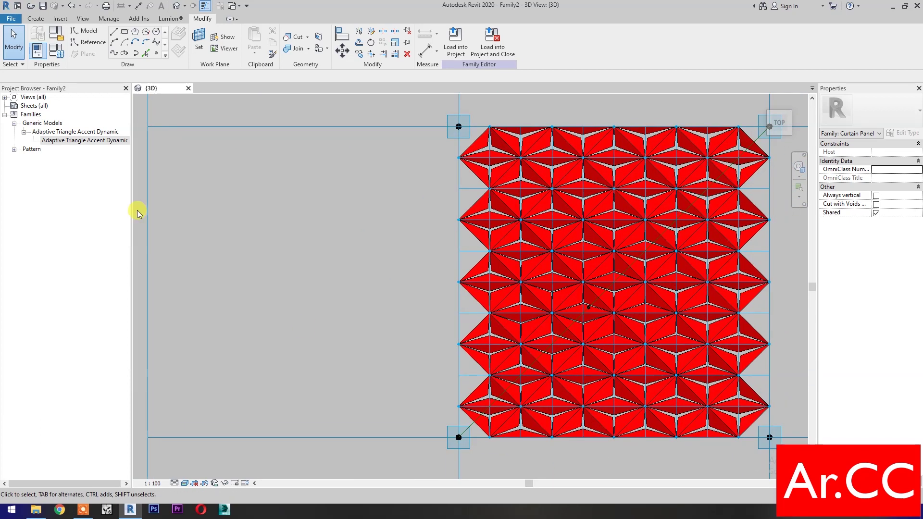
pyautogui.click(56, 51)
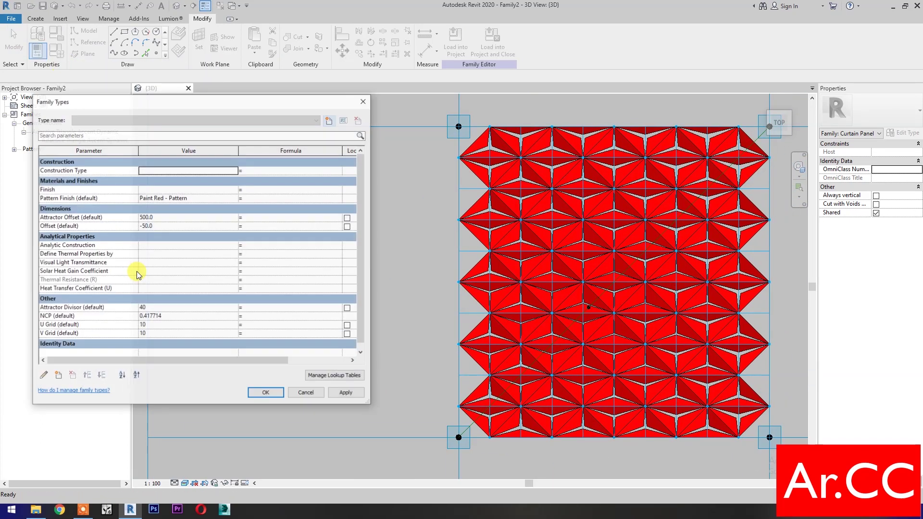
pyautogui.click(195, 316)
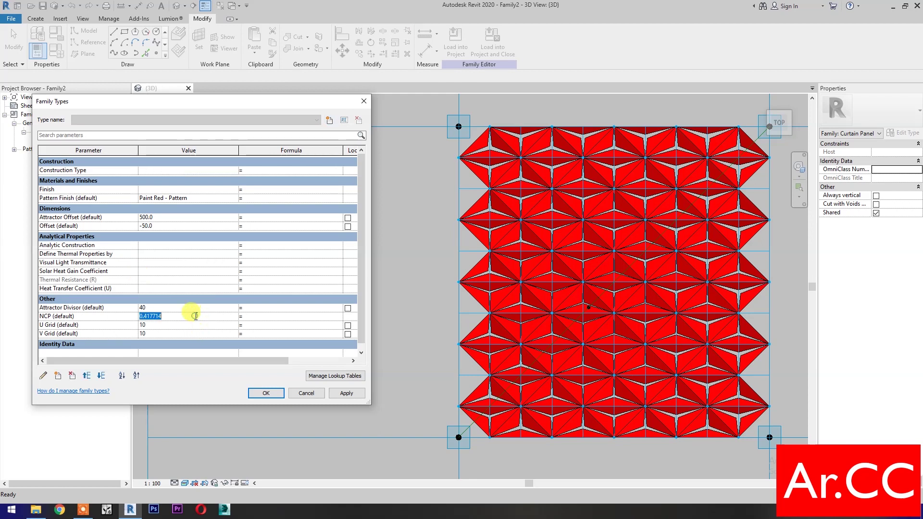
pyautogui.press('BackSpace')
pyautogui.write('.5')
pyautogui.click(182, 326)
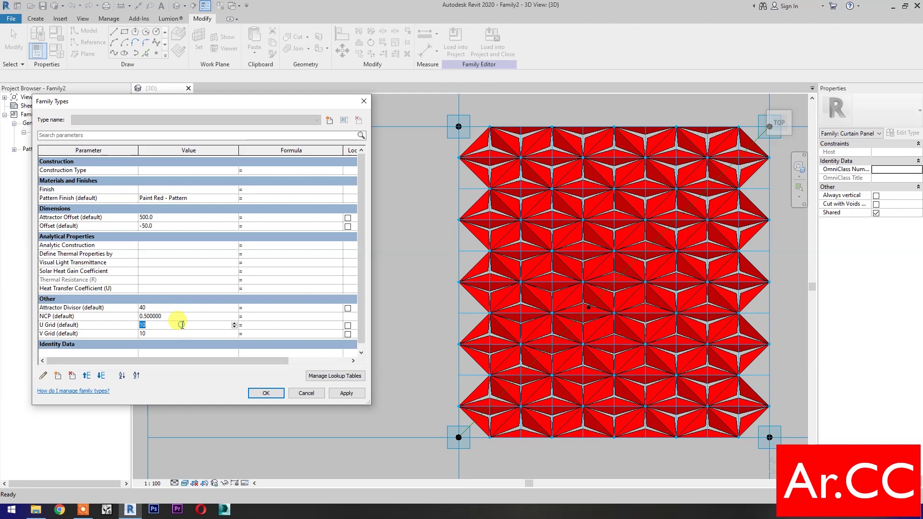
# Set U Grid and V Grid to 15 and Attractor Divisor to 20, applying the changes
pyautogui.write('15')
pyautogui.click(180, 332)
pyautogui.write('15')
pyautogui.click(344, 394)
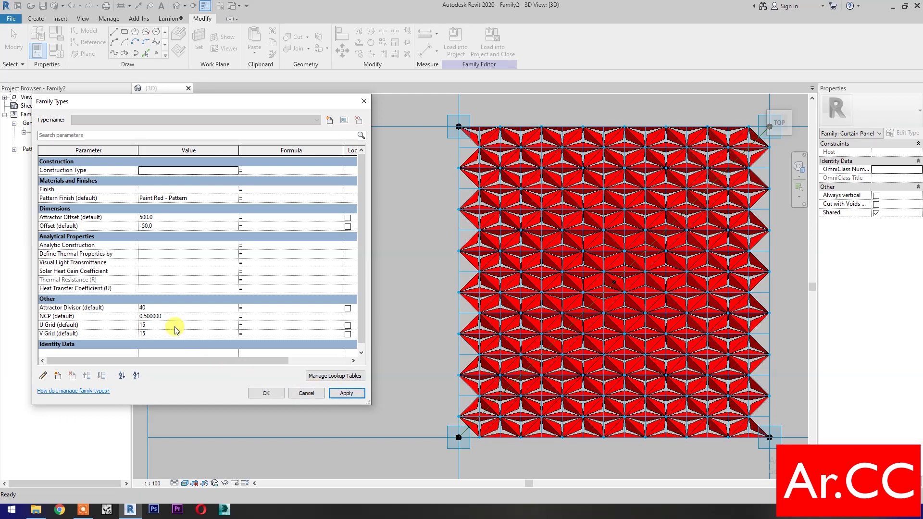
pyautogui.click(168, 308)
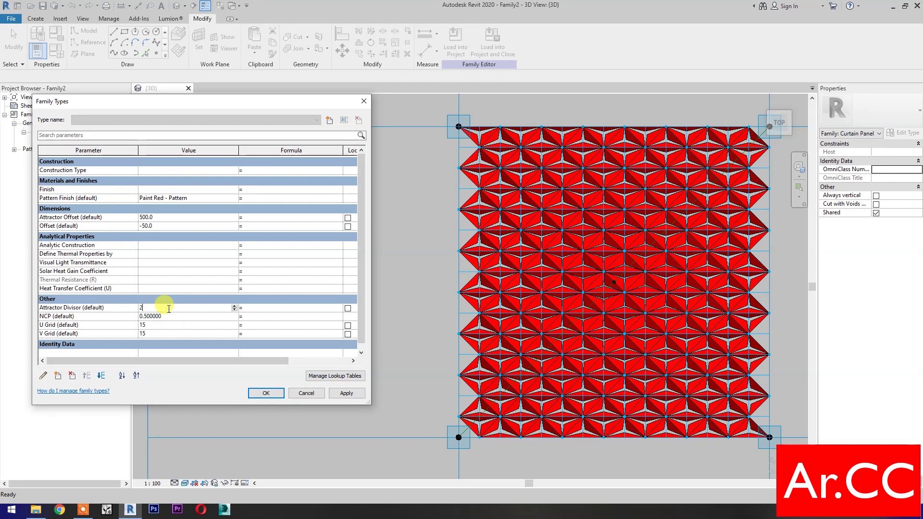
pyautogui.click(342, 396)
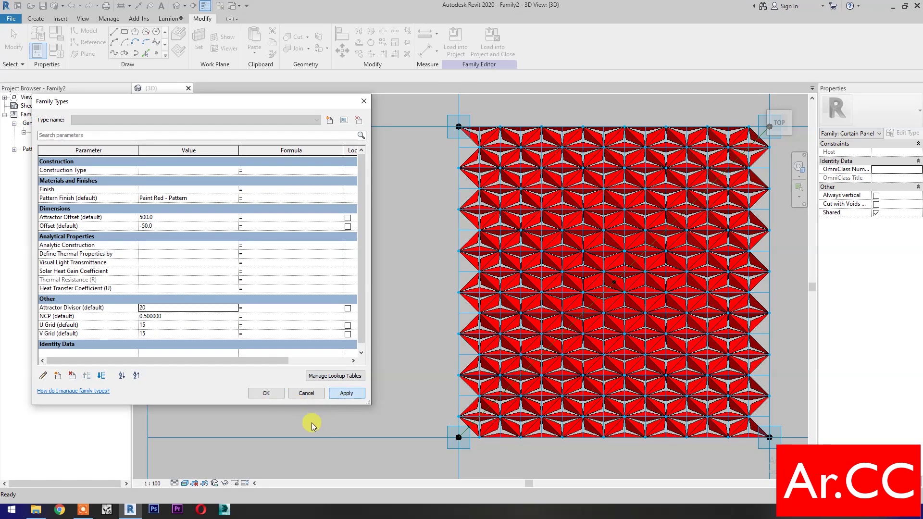